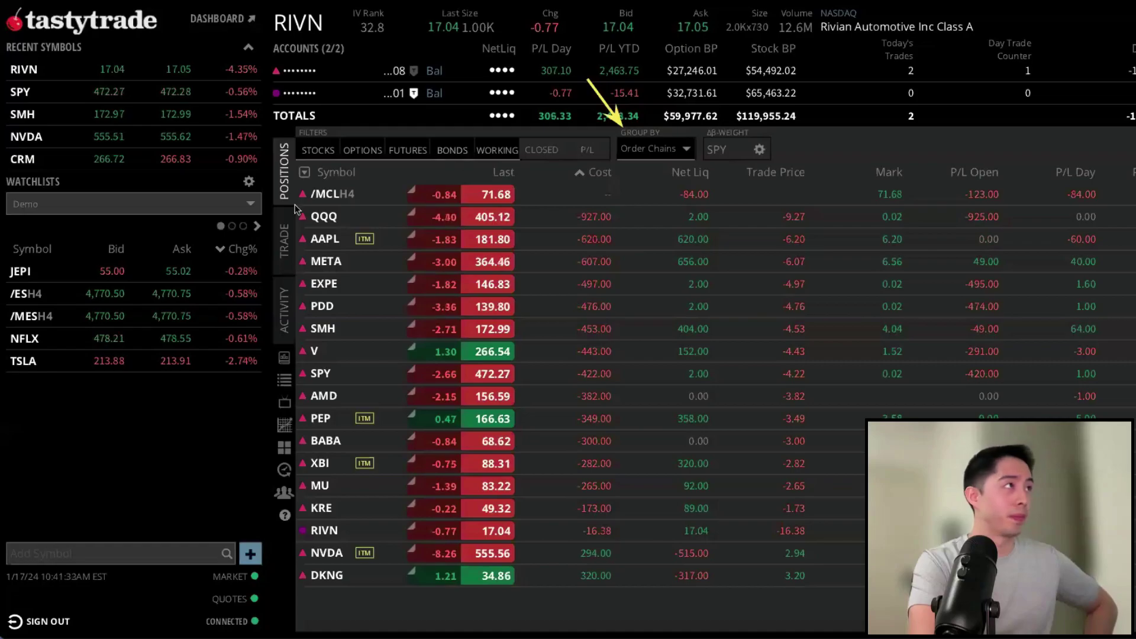
Step: Load NFLX from the watchlist, keeping positions grouped by Order Chains and beta-weighted to SPY
click(25, 341)
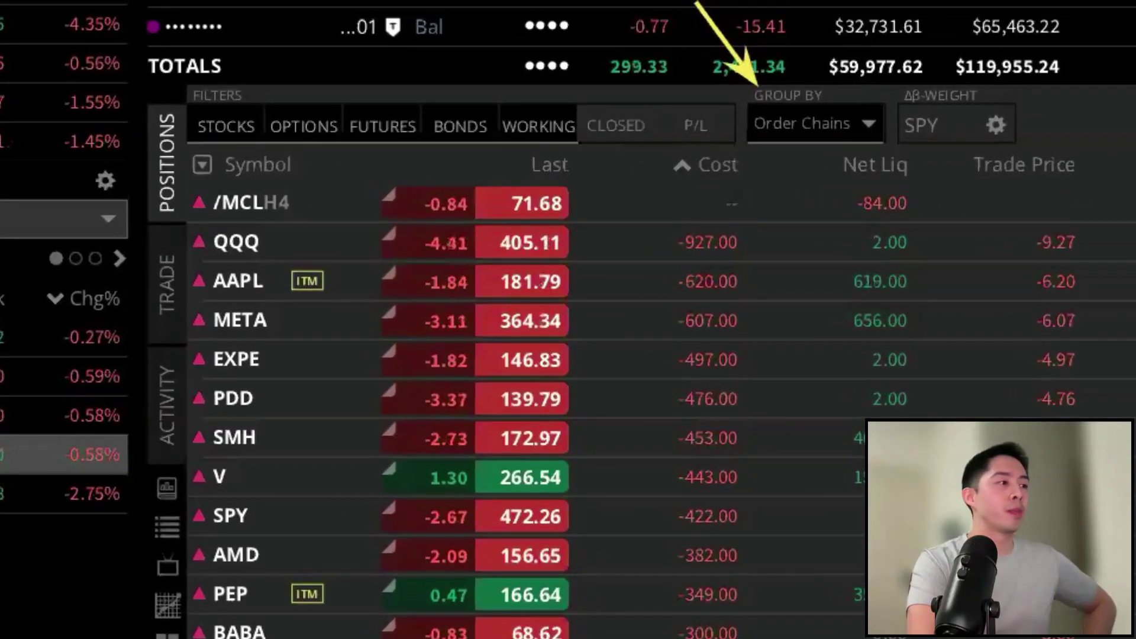
drag(333, 167, 223, 166)
drag(323, 264, 215, 278)
drag(303, 361, 191, 379)
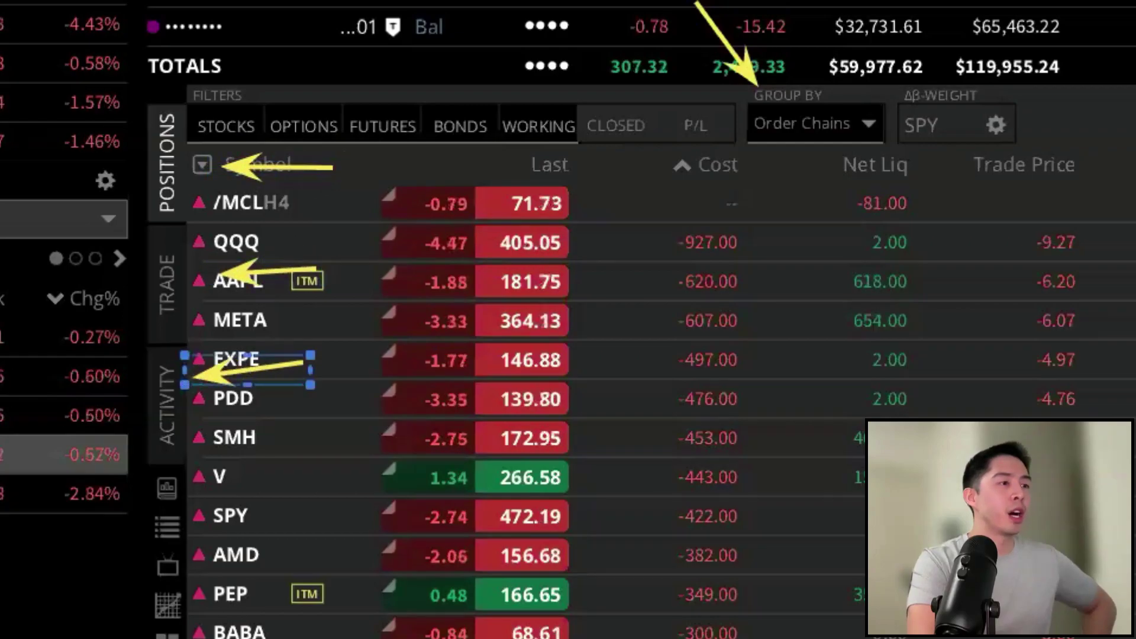
key(Escape)
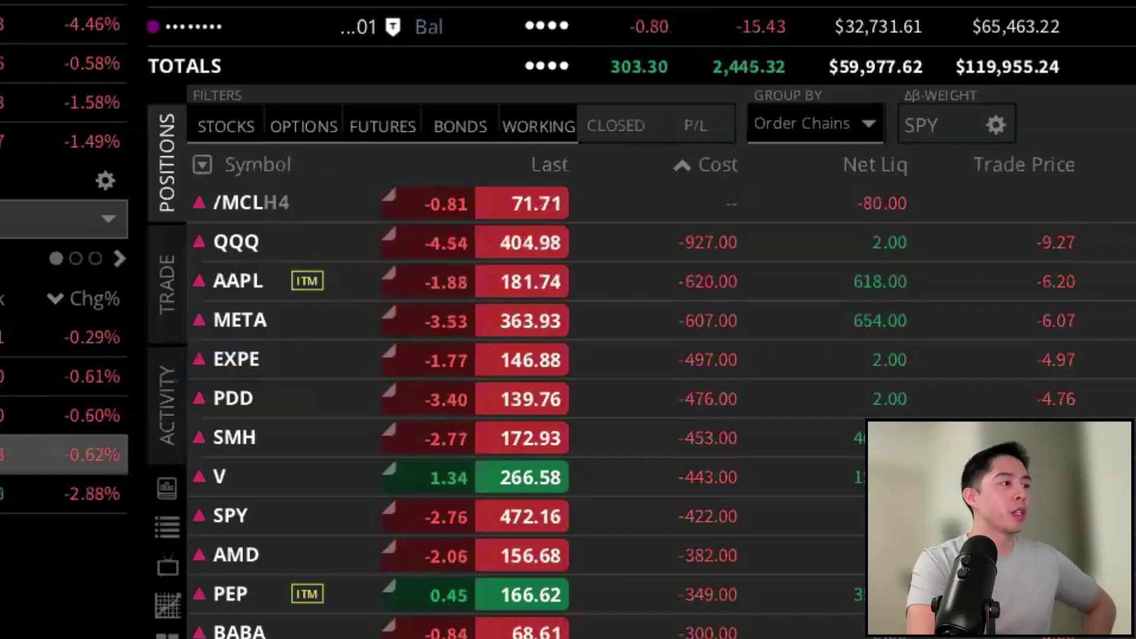
Step: Open the NFLX Trade page in Table mode, listing expirations from Jan 19, 2024
click(165, 263)
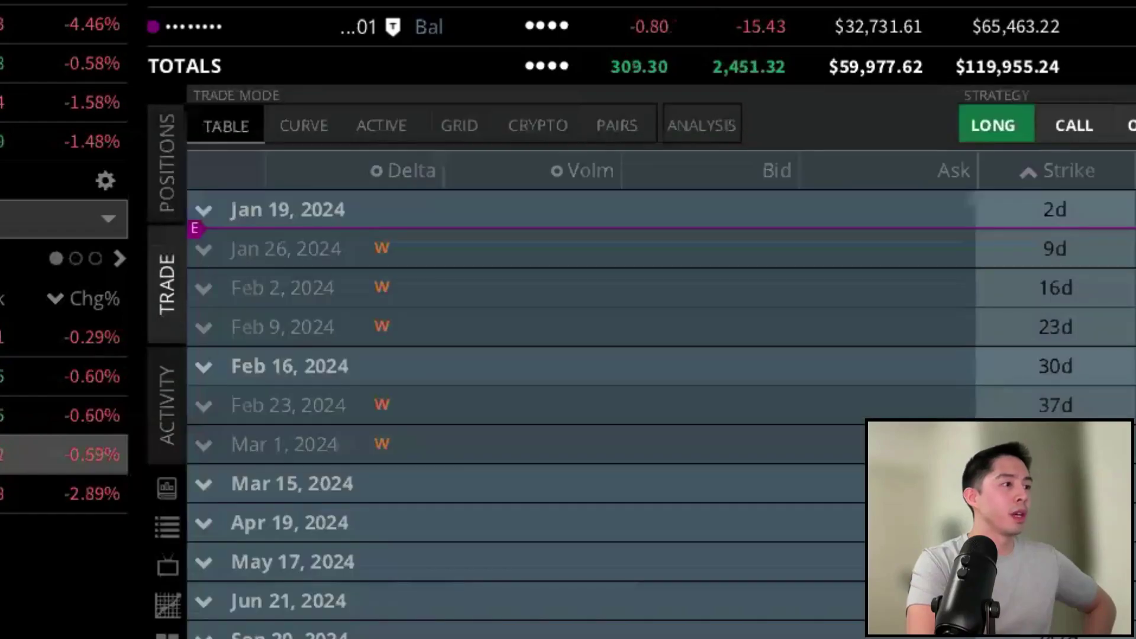
drag(357, 259, 236, 131)
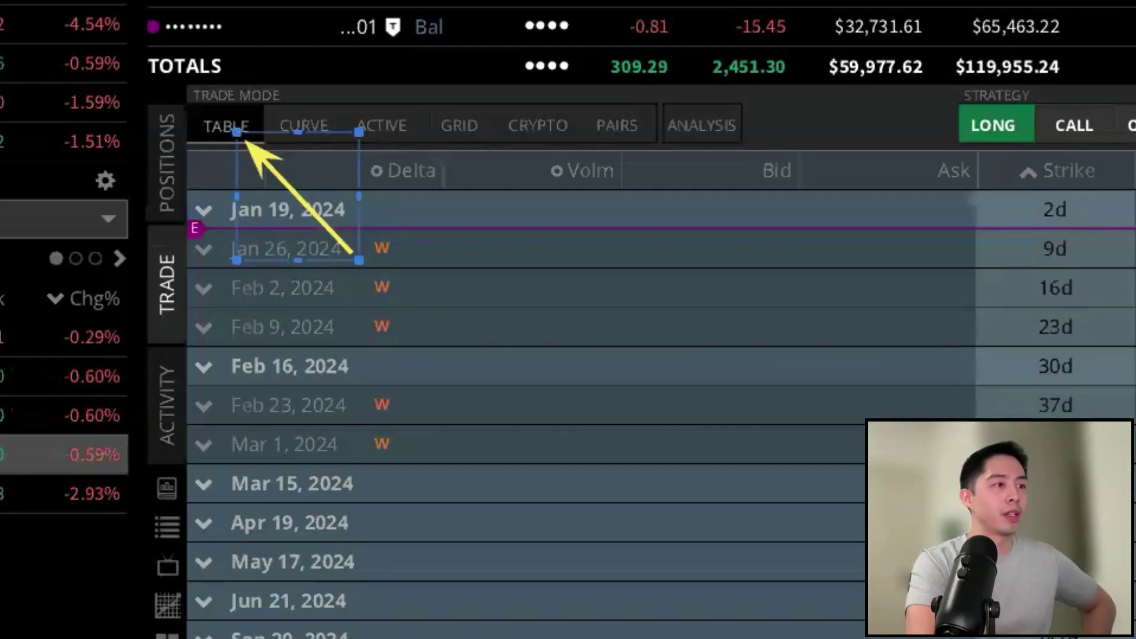
key(Delete)
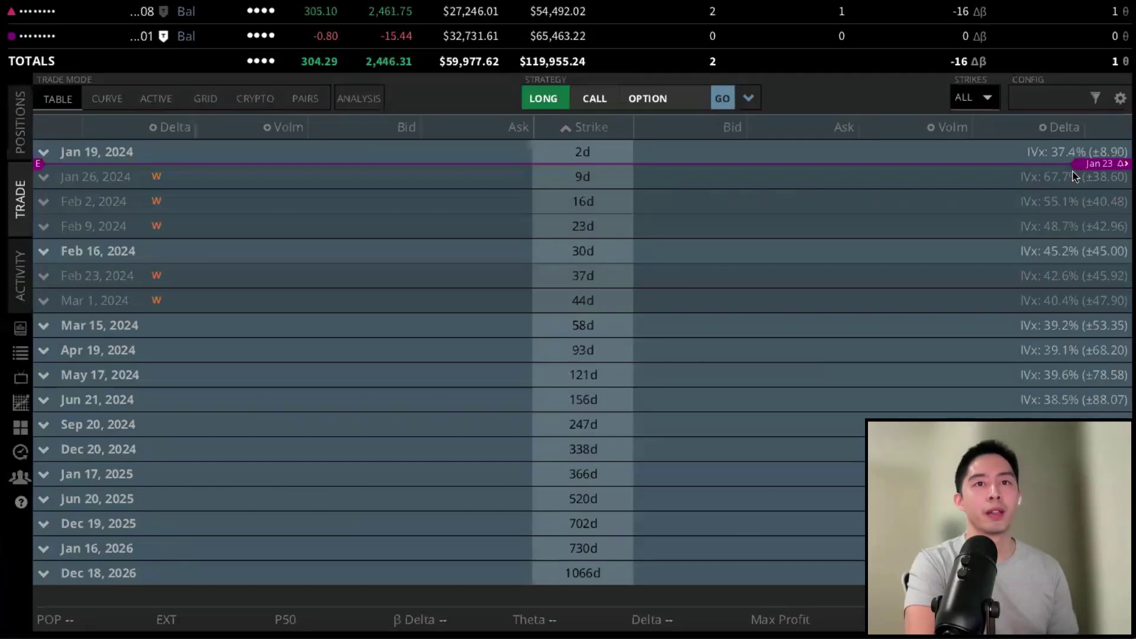
Step: Expand Jan 19, 2024 to show call and put strikes with delta, volume, bid and ask
click(93, 155)
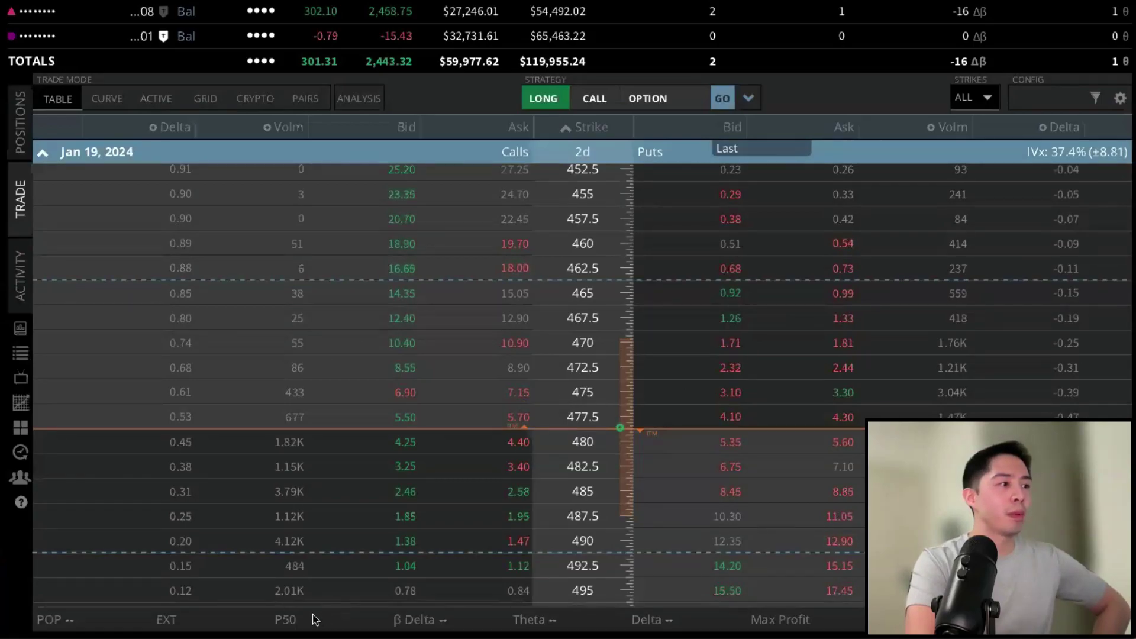
drag(225, 98, 261, 126)
drag(122, 113, 151, 131)
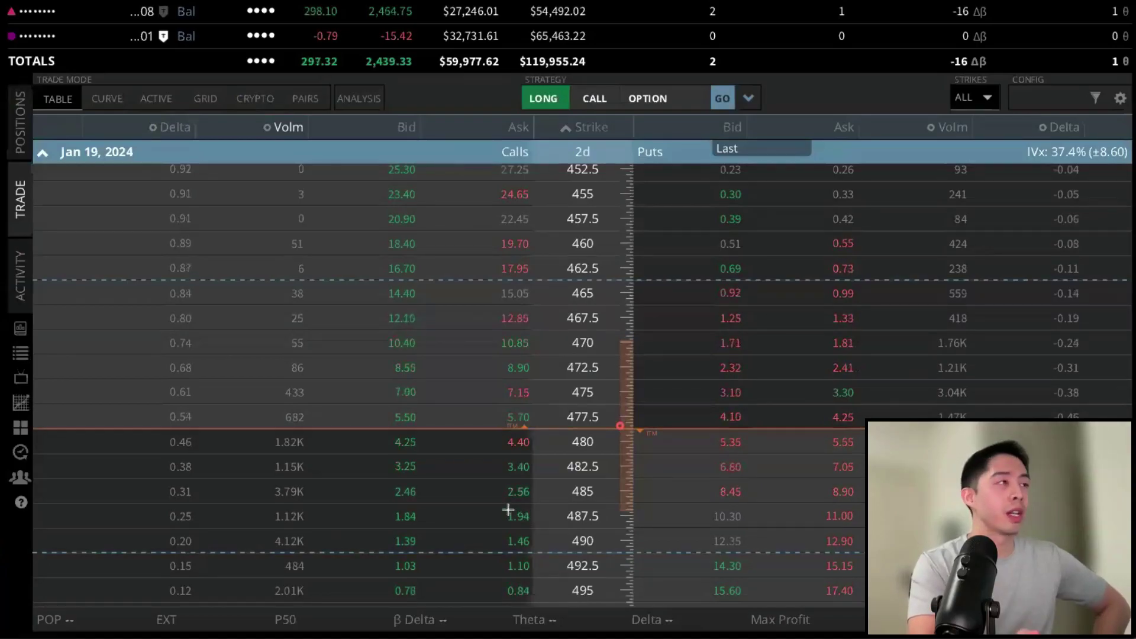
Step: Change the chain's extra columns to Theta and Delta beside Bid and Ask
click(152, 127)
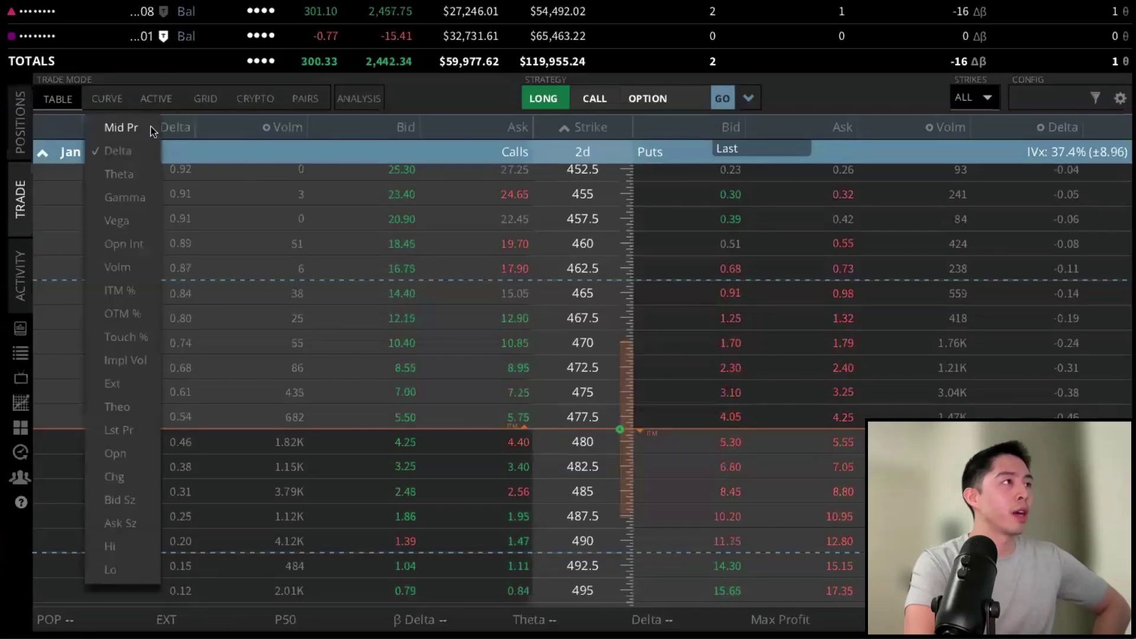
click(132, 247)
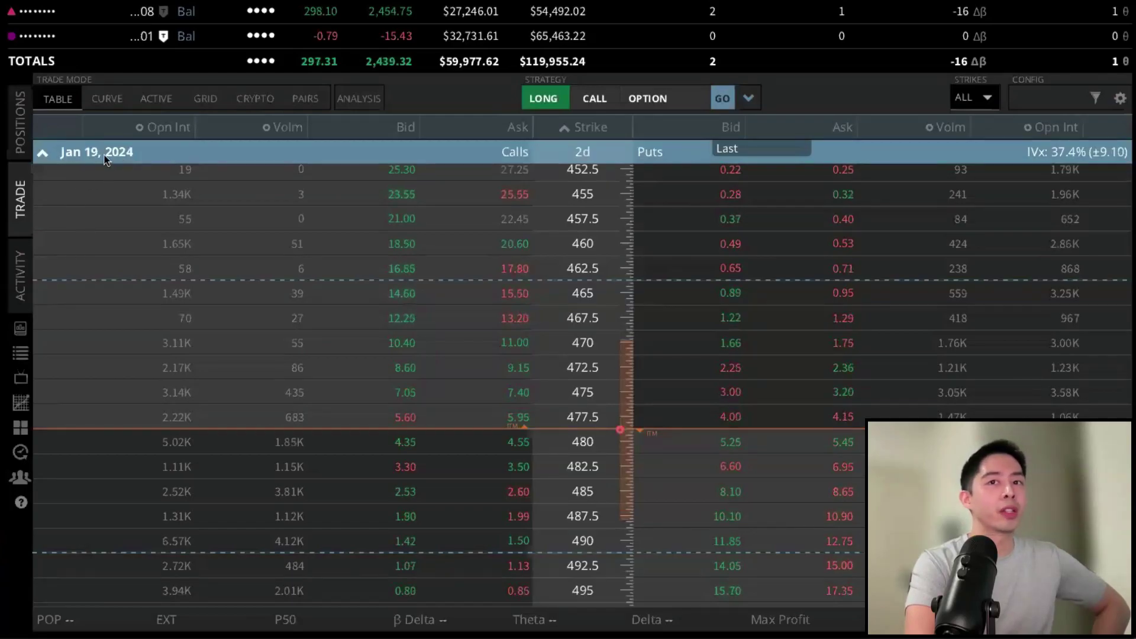
click(127, 128)
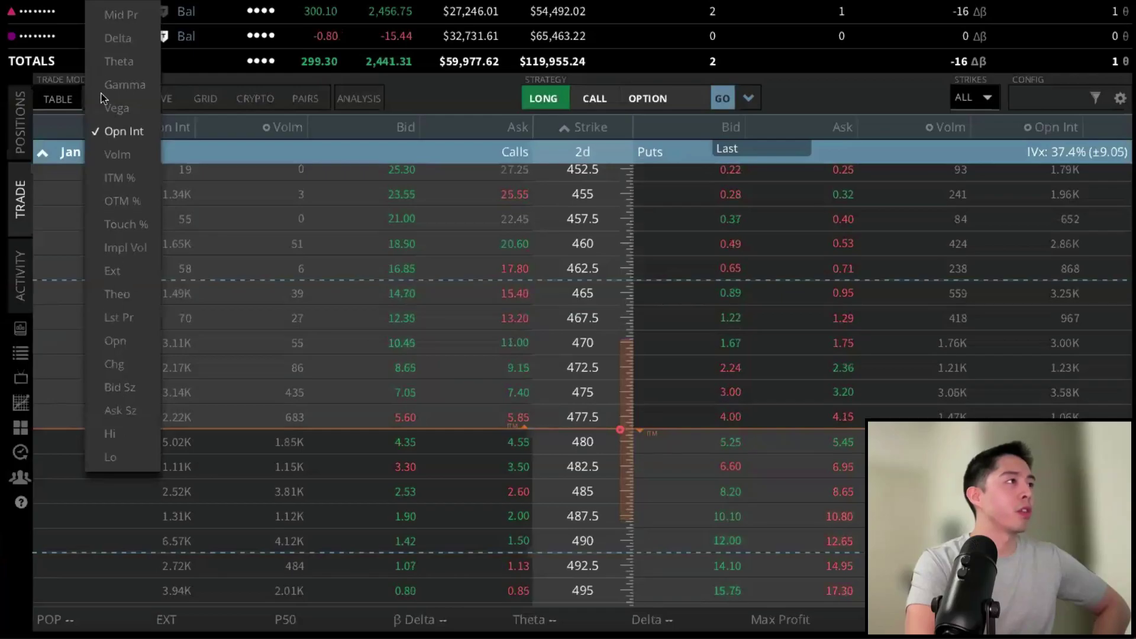
click(116, 66)
click(250, 128)
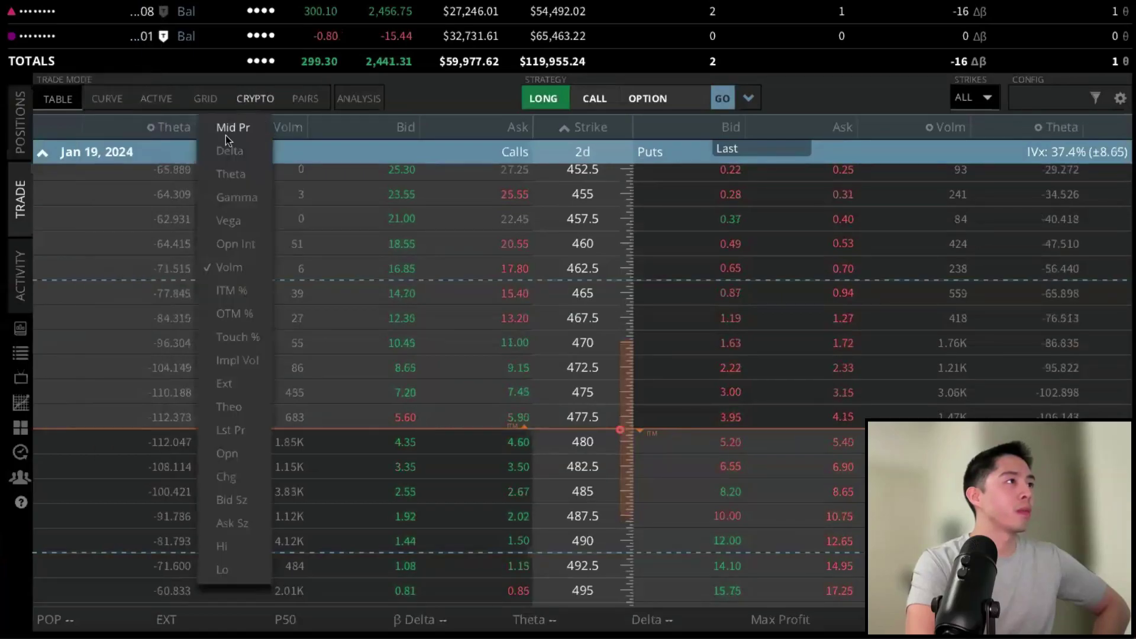
click(245, 159)
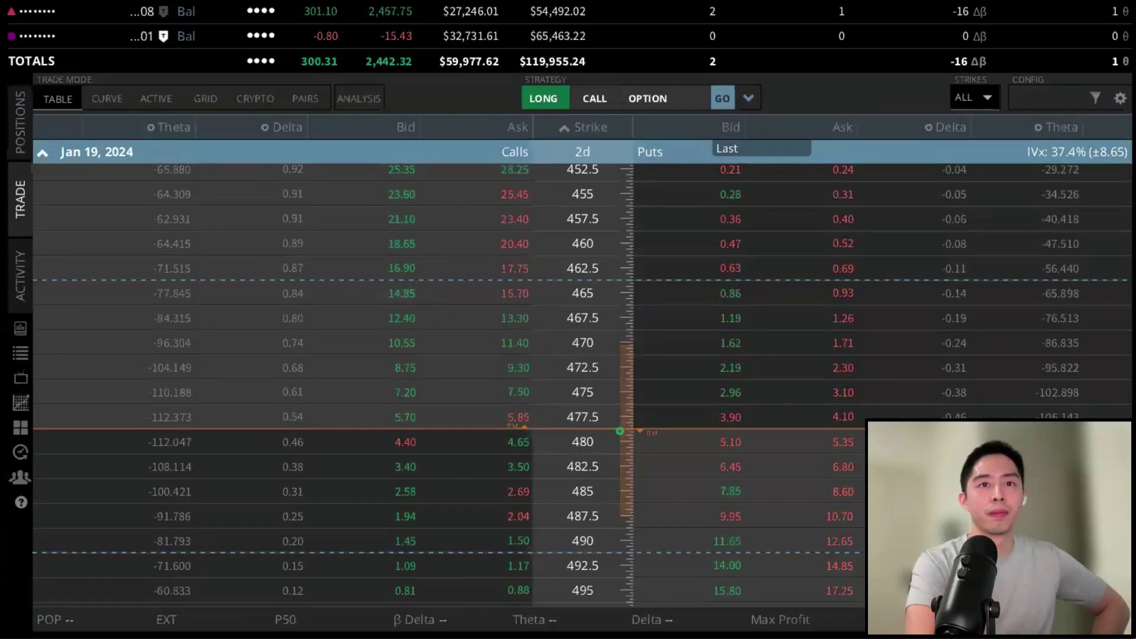
scroll(652, 293, down, 1)
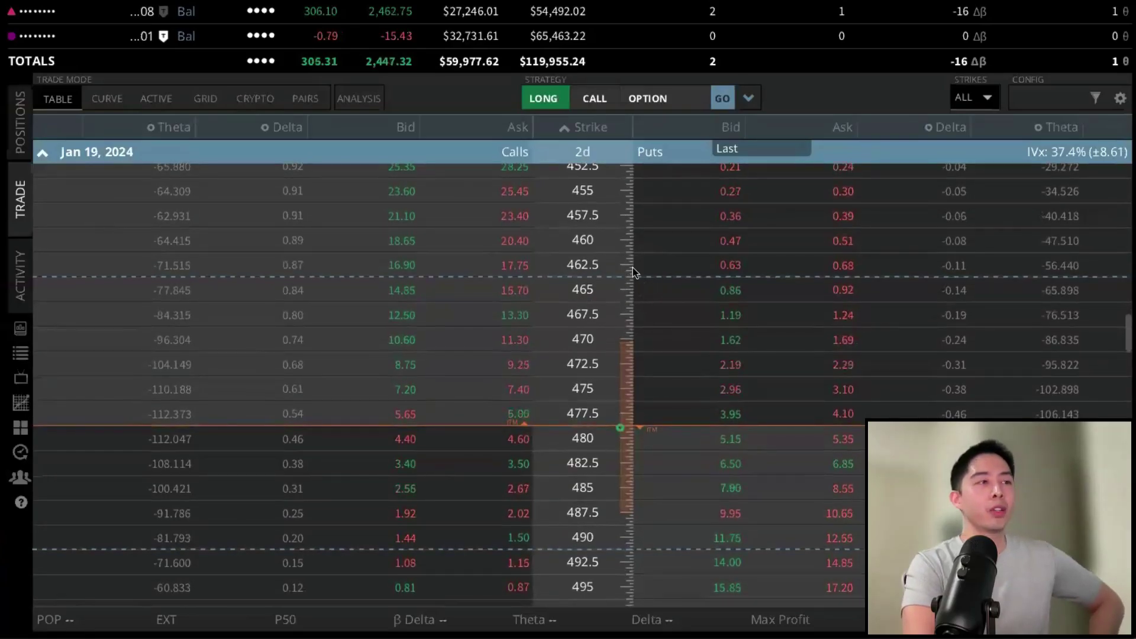
scroll(636, 265, down, 1)
scroll(635, 265, down, 1)
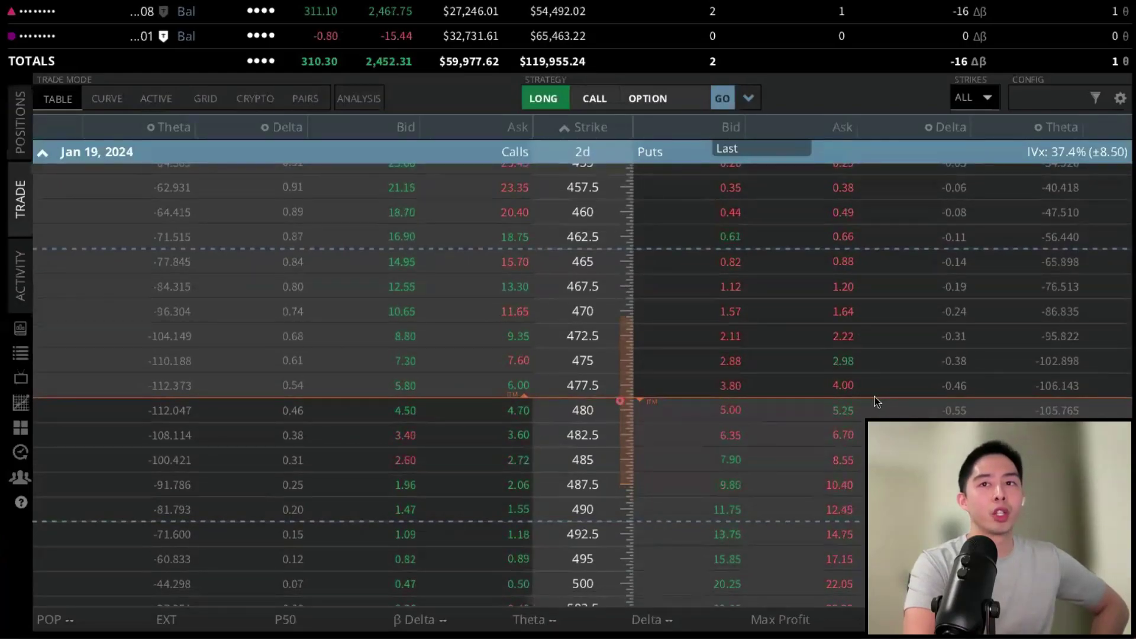
scroll(753, 406, down, 3)
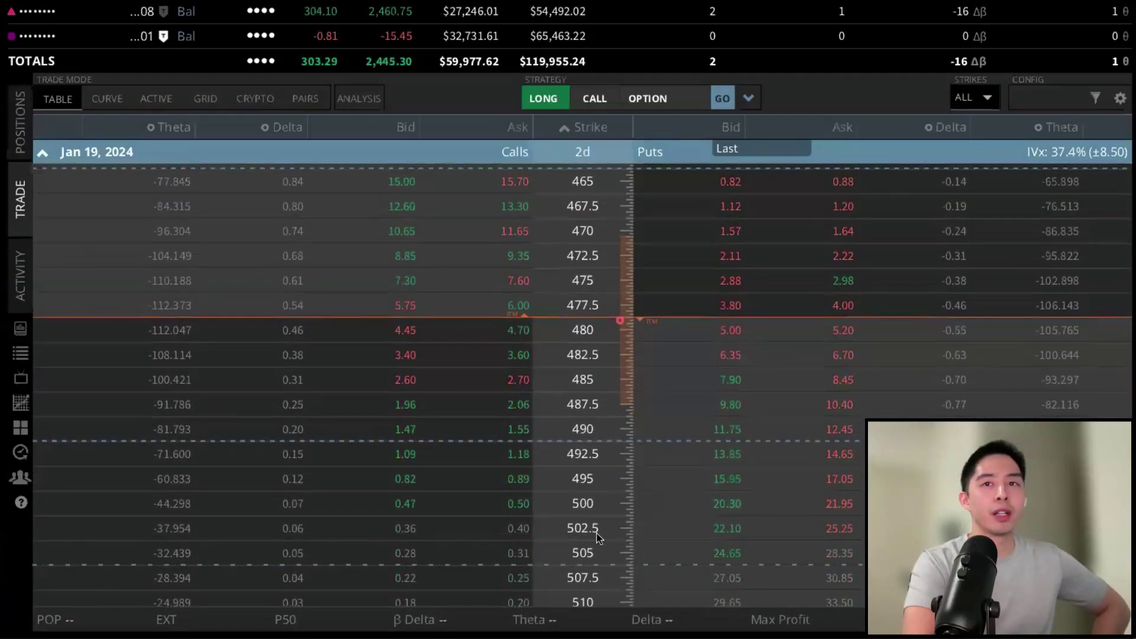
scroll(706, 542, down, 2)
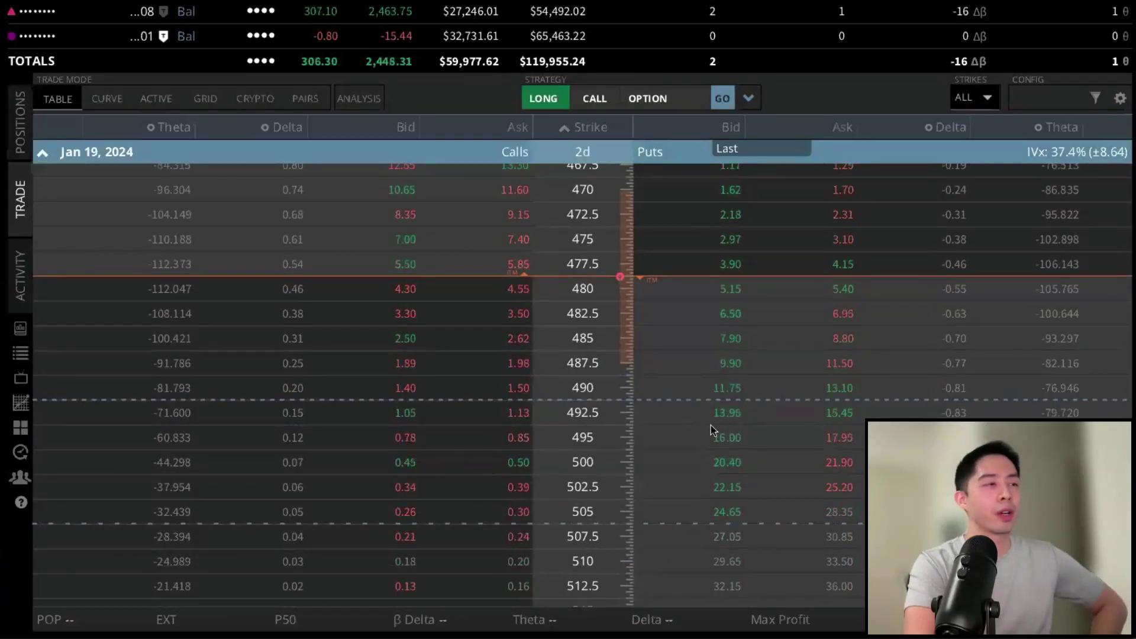
scroll(521, 345, down, 1)
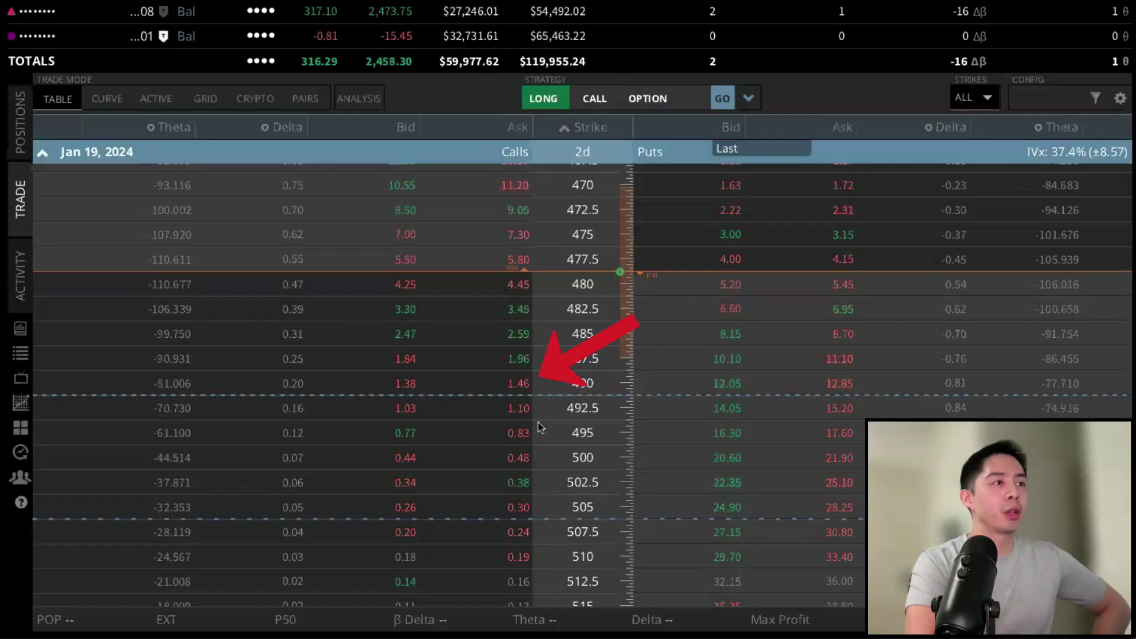
Step: Buy the Jan 19 490 call and sell the 495 call for a 0.64 net debit
click(512, 386)
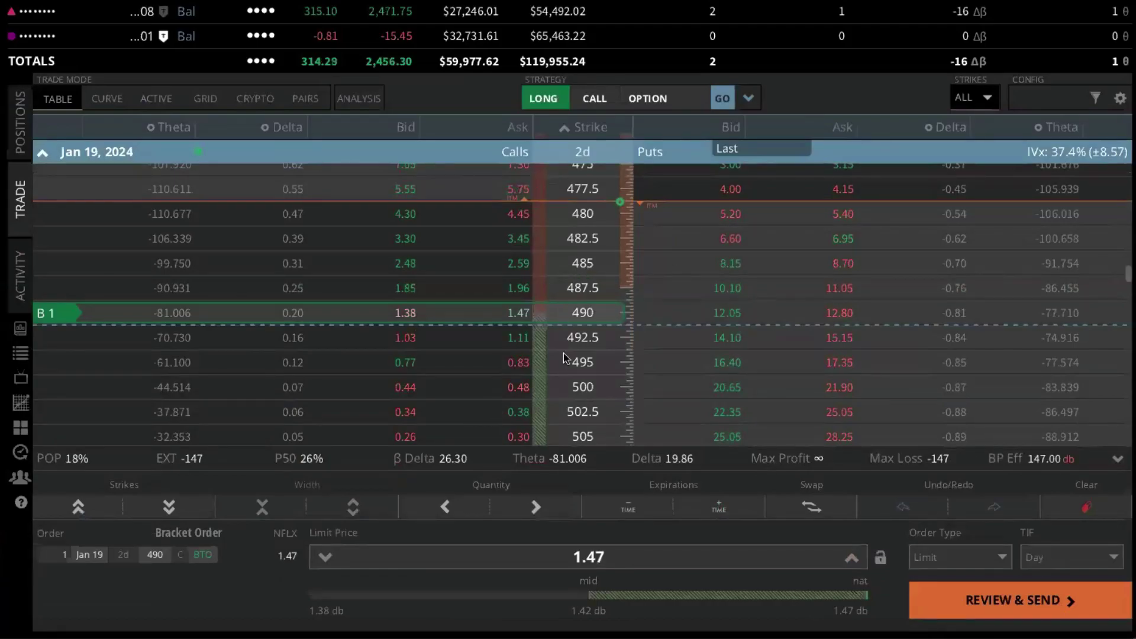
click(406, 372)
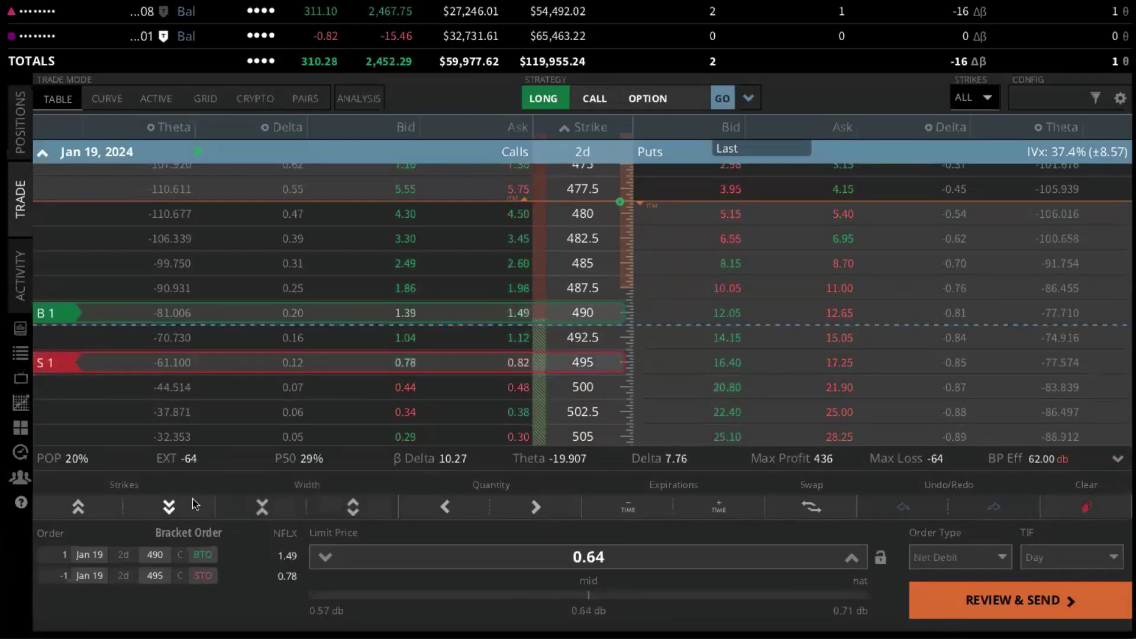
drag(36, 513, 264, 623)
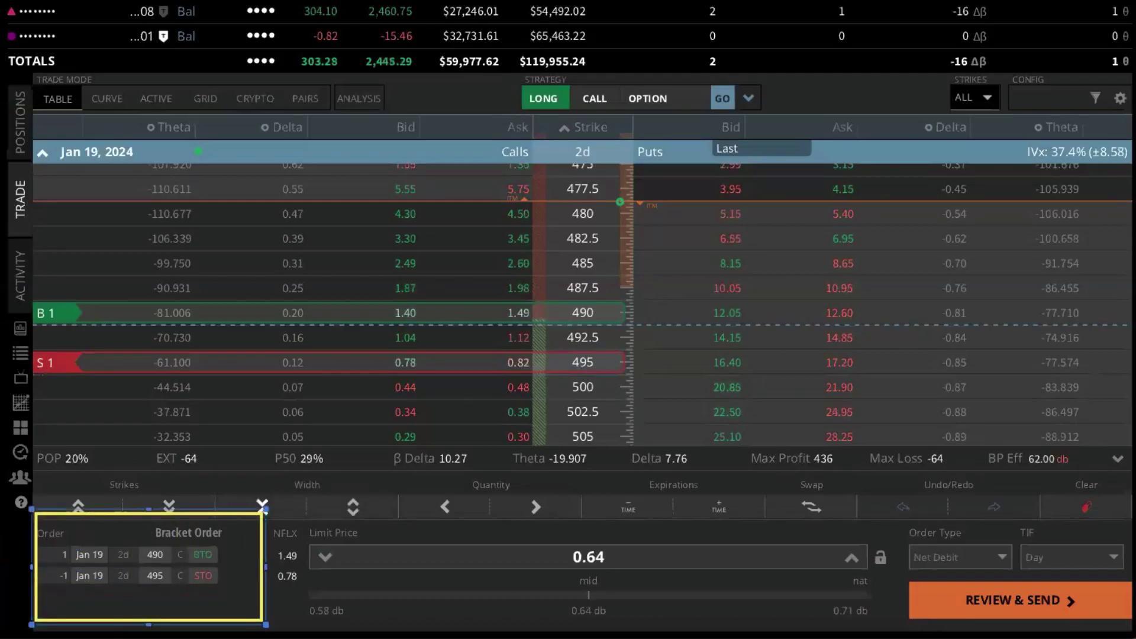
click(245, 619)
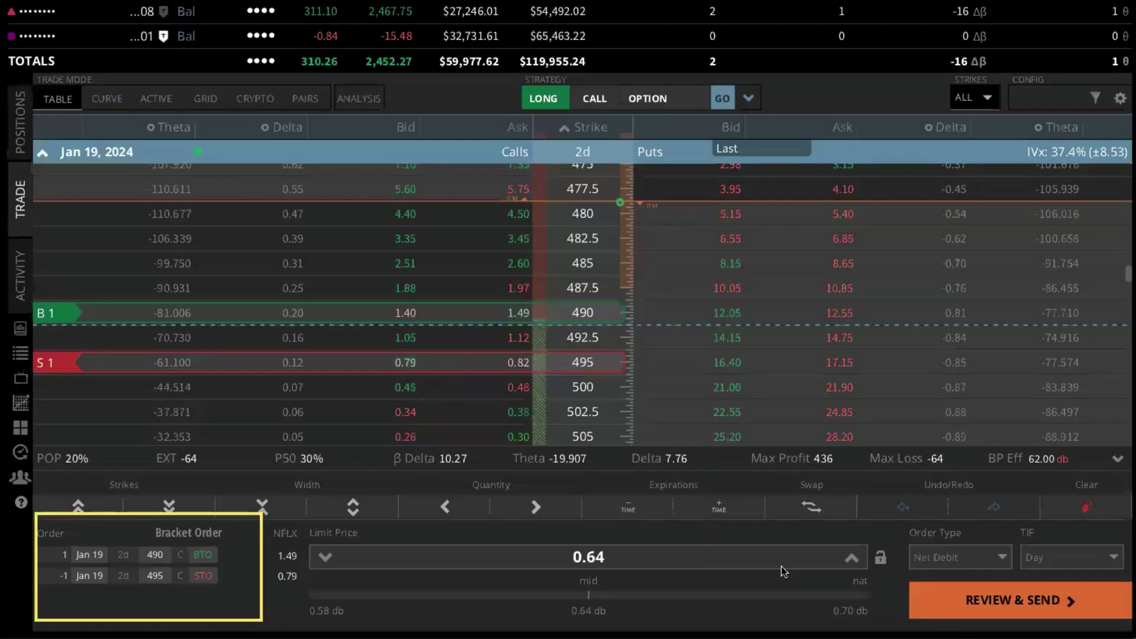
Step: Step the limit price to a 0.55 net debit and bring up the order review
click(851, 558)
click(851, 557)
click(851, 558)
click(325, 557)
click(325, 556)
click(325, 557)
click(325, 556)
click(325, 557)
click(325, 557)
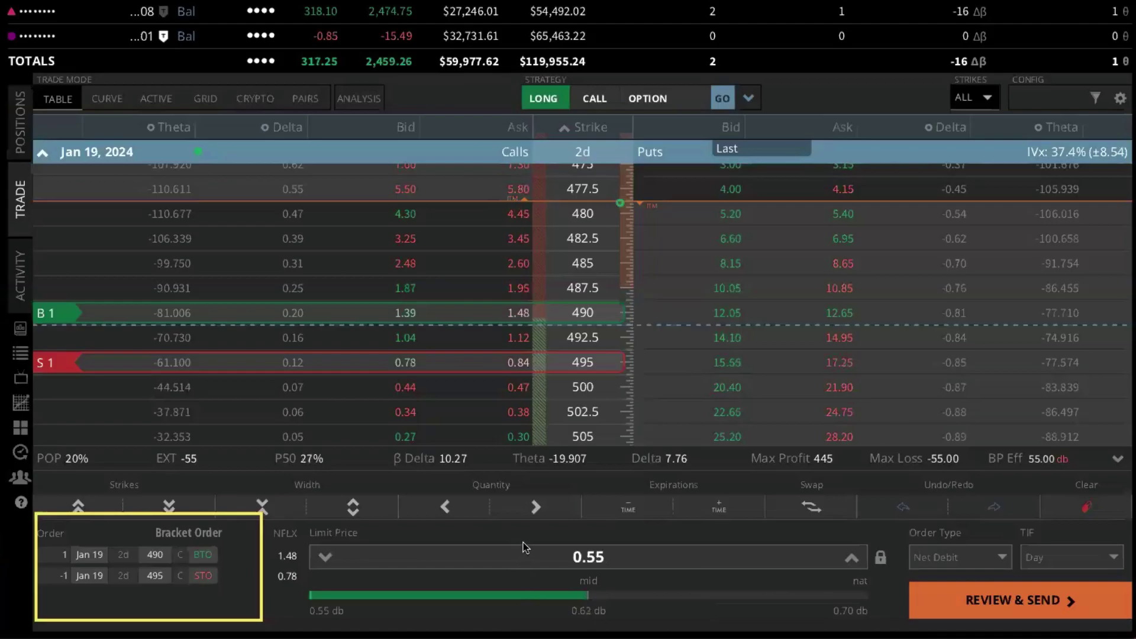
click(946, 592)
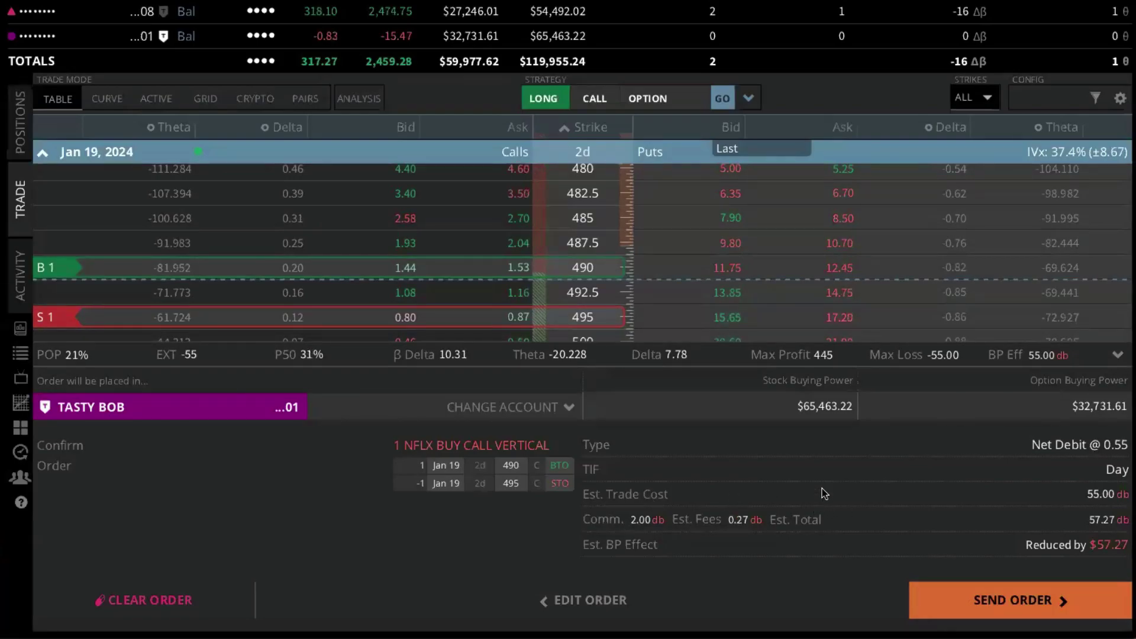
Step: Send the 1-lot NFLX 490/495 call vertical order
click(943, 599)
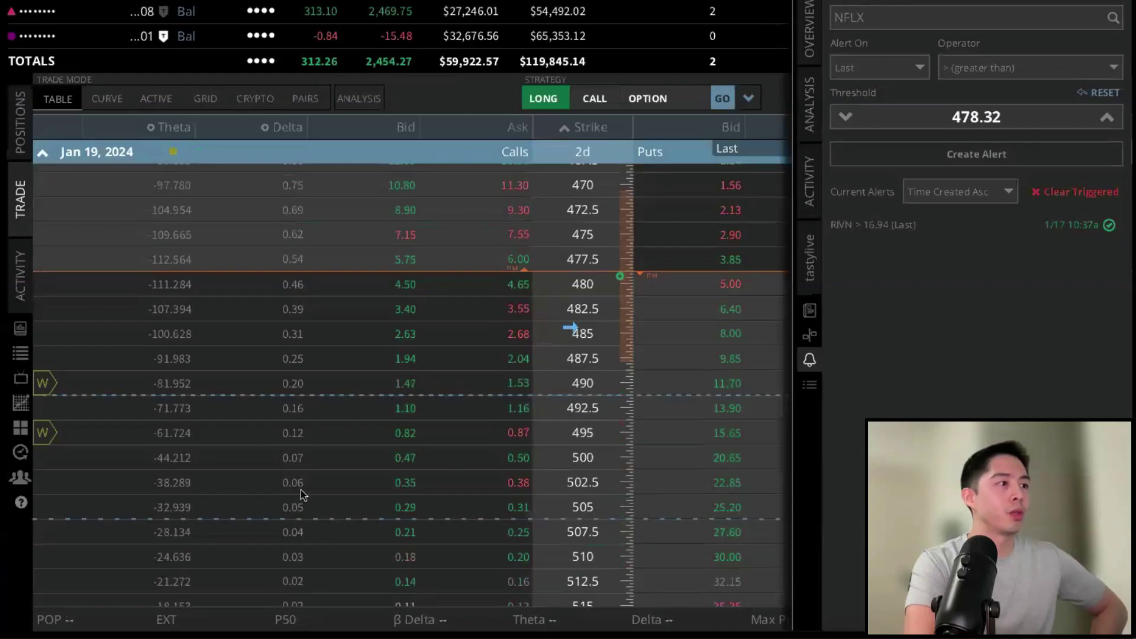
Step: Open the full Activity list of orders and fills from the recent-orders panel
drag(632, 271, 777, 197)
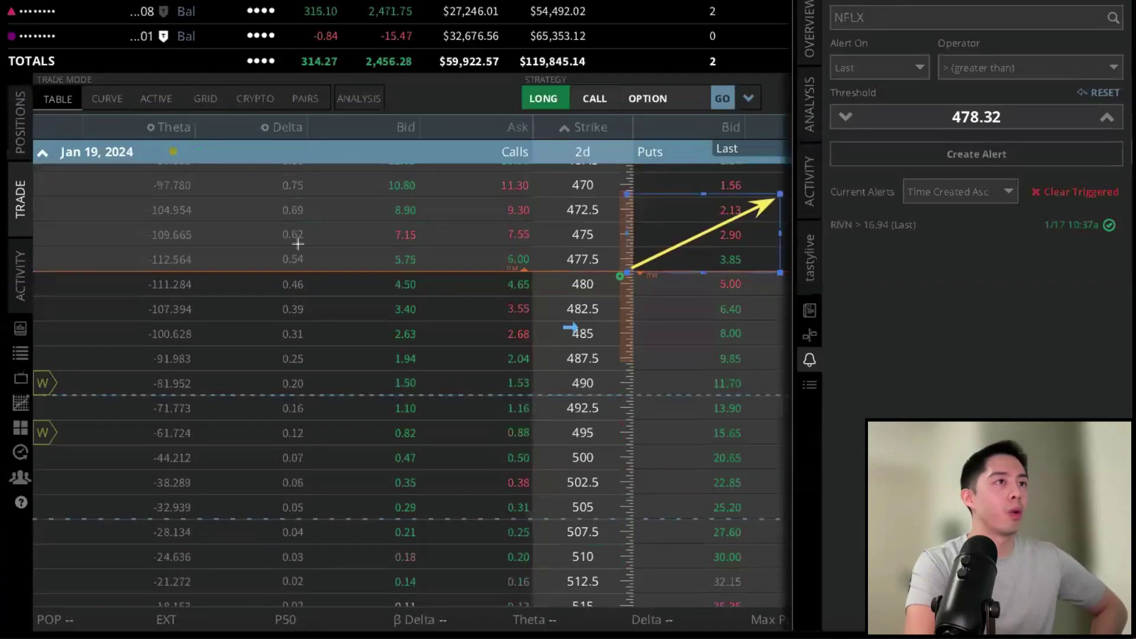
drag(161, 386, 38, 286)
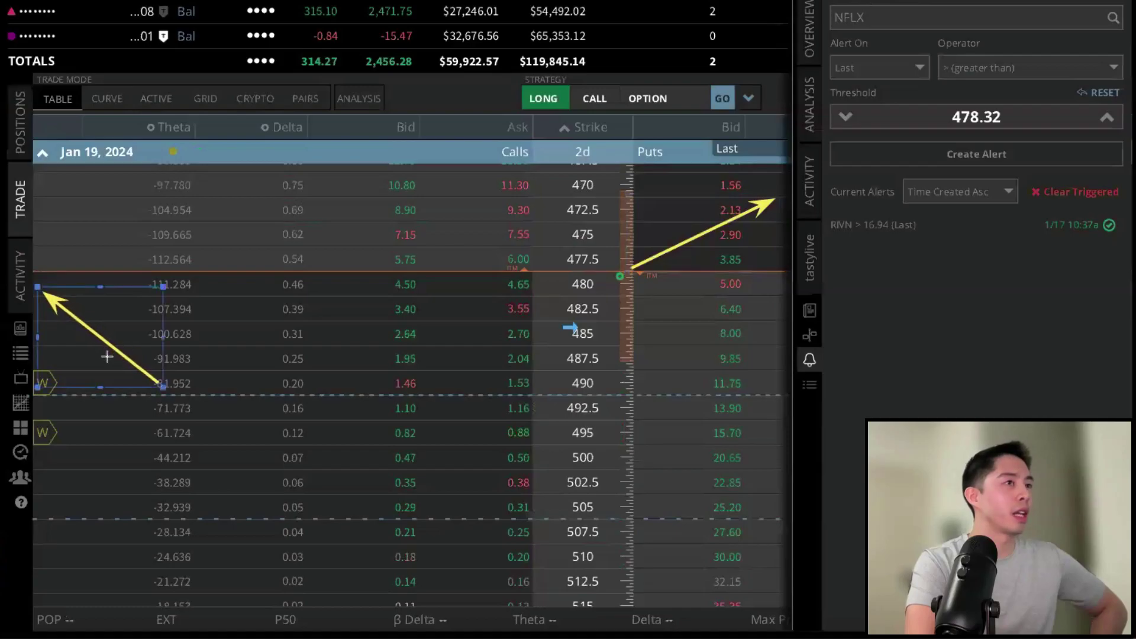
key(Escape)
click(810, 183)
click(20, 276)
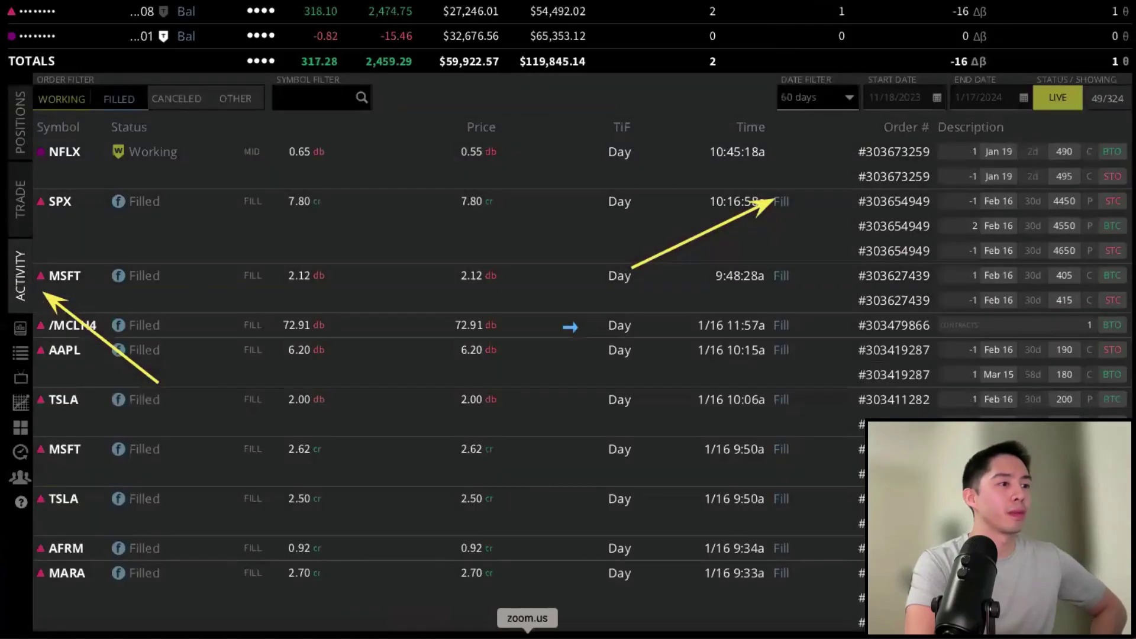
key(Escape)
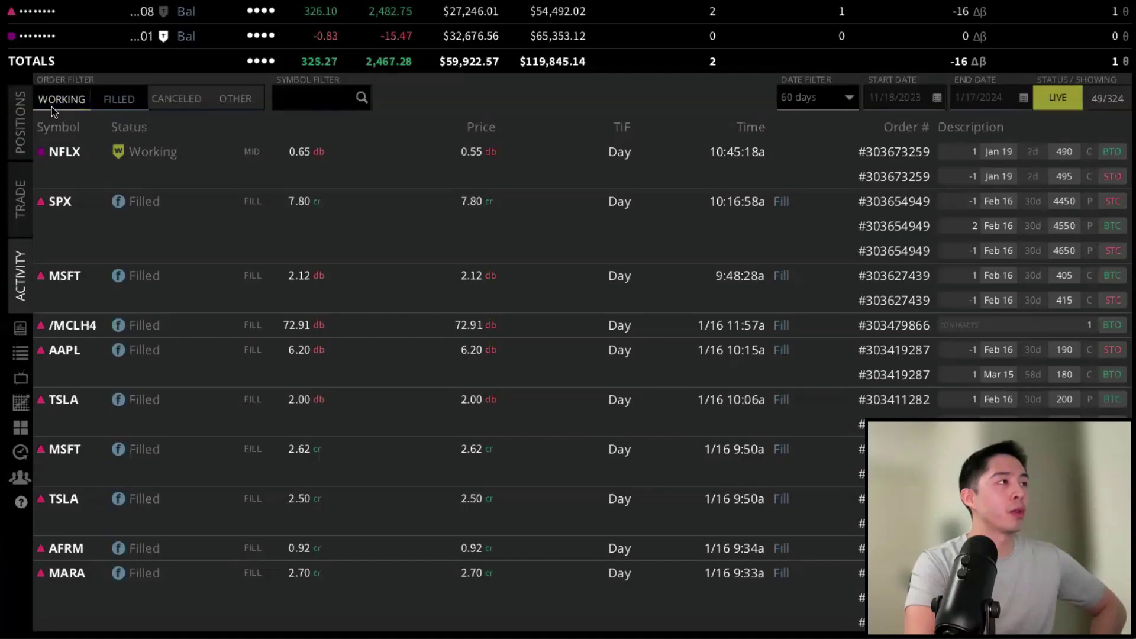
Step: Filter Activity to NFLX and choose Replace Order on the NFLX working order
click(302, 99)
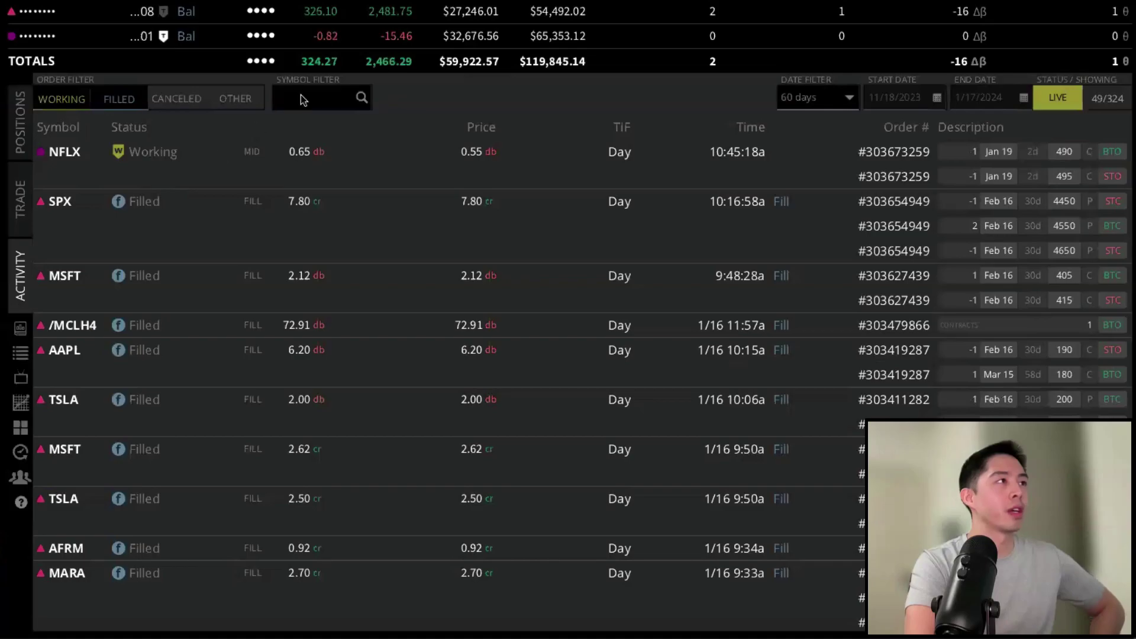
text(NFLX)
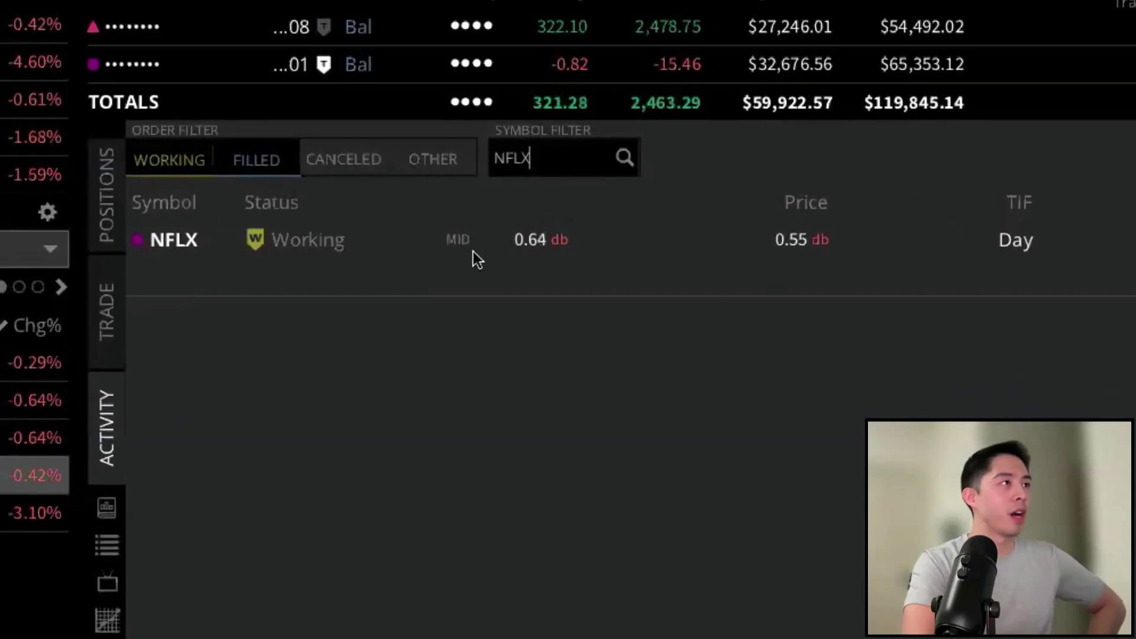
click(313, 254)
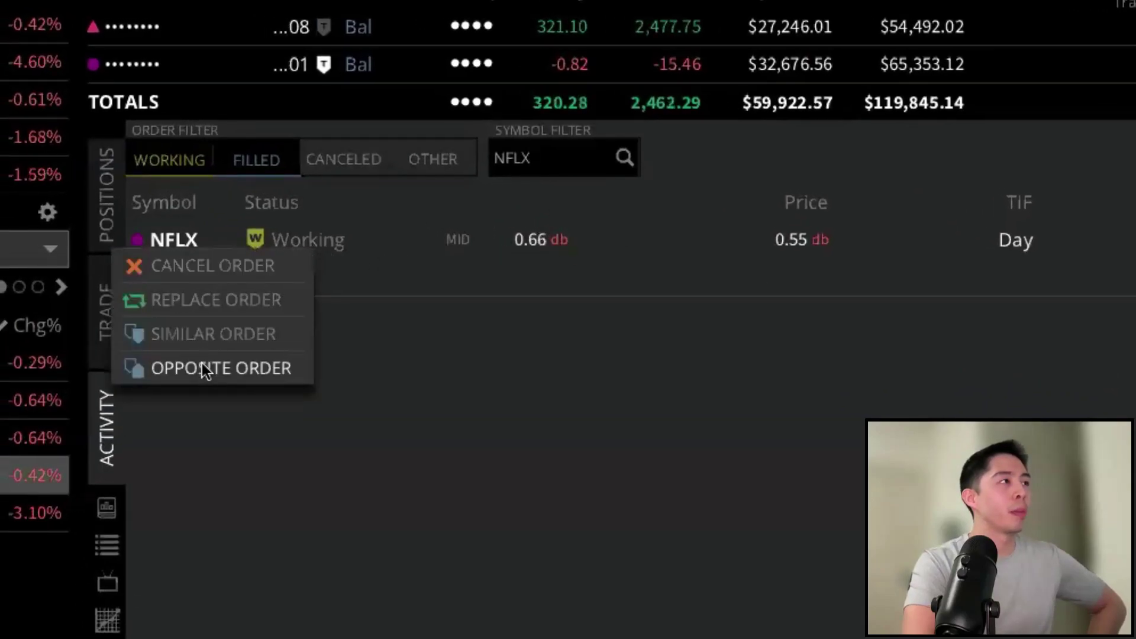
click(220, 303)
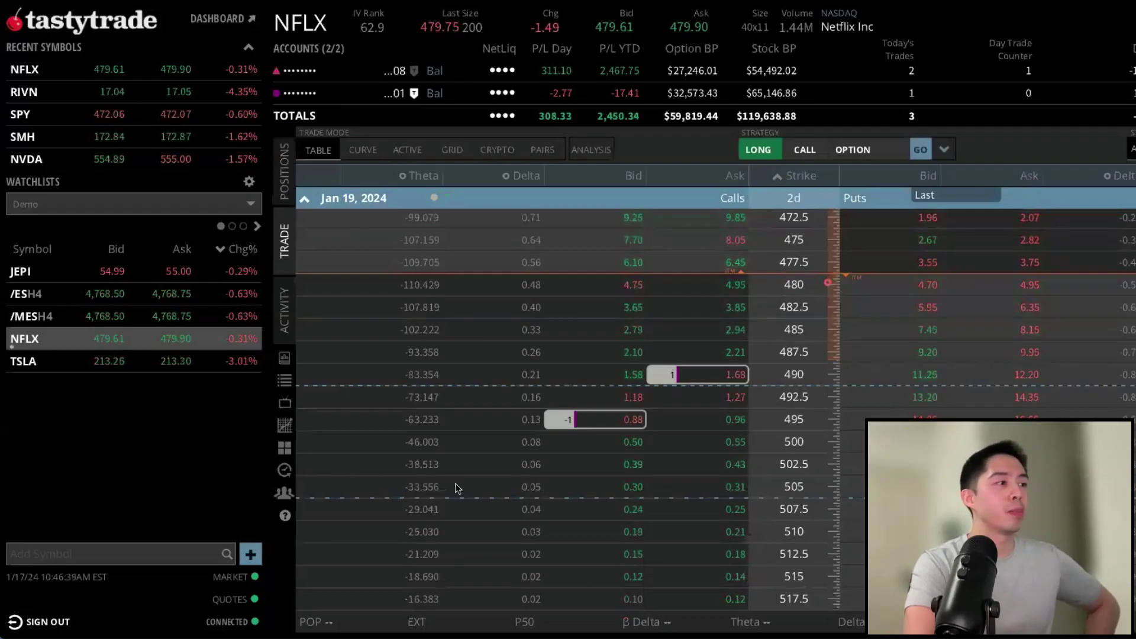
Step: Sort positions by Symbol, expand NFLX's 490/495 call legs, then return to the Trade chain
click(285, 169)
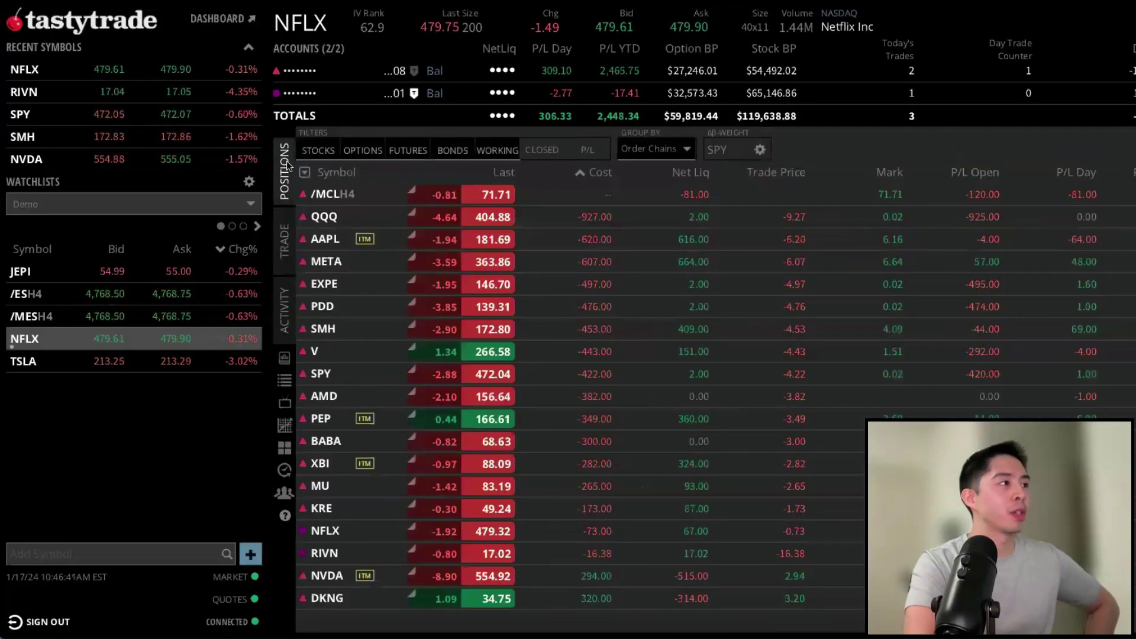
click(337, 172)
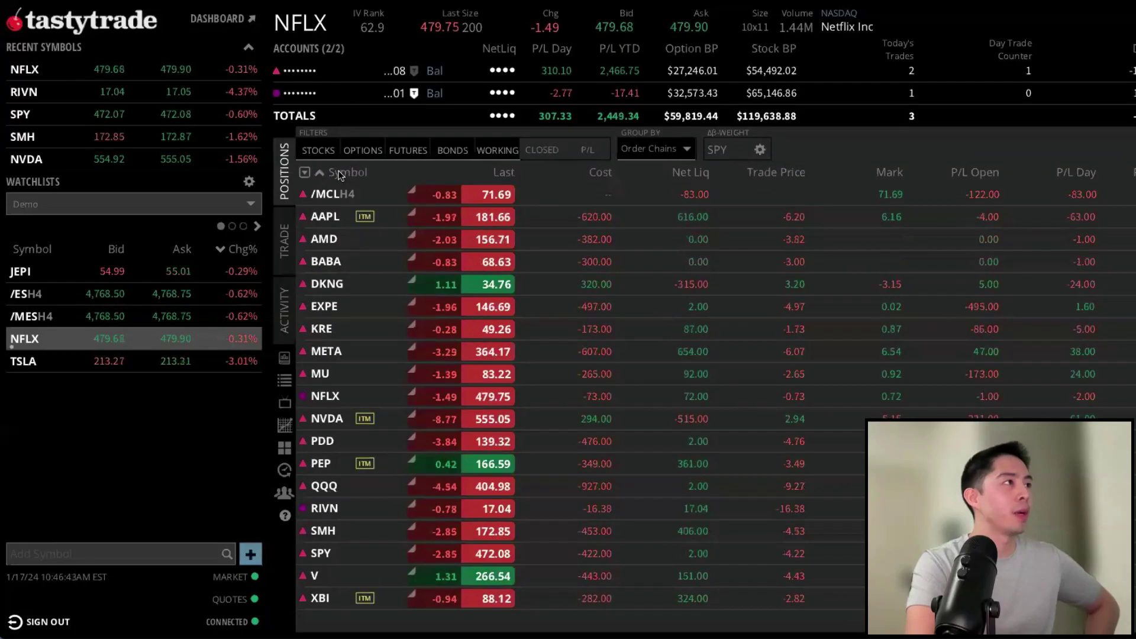
click(354, 400)
scroll(395, 400, down, 1)
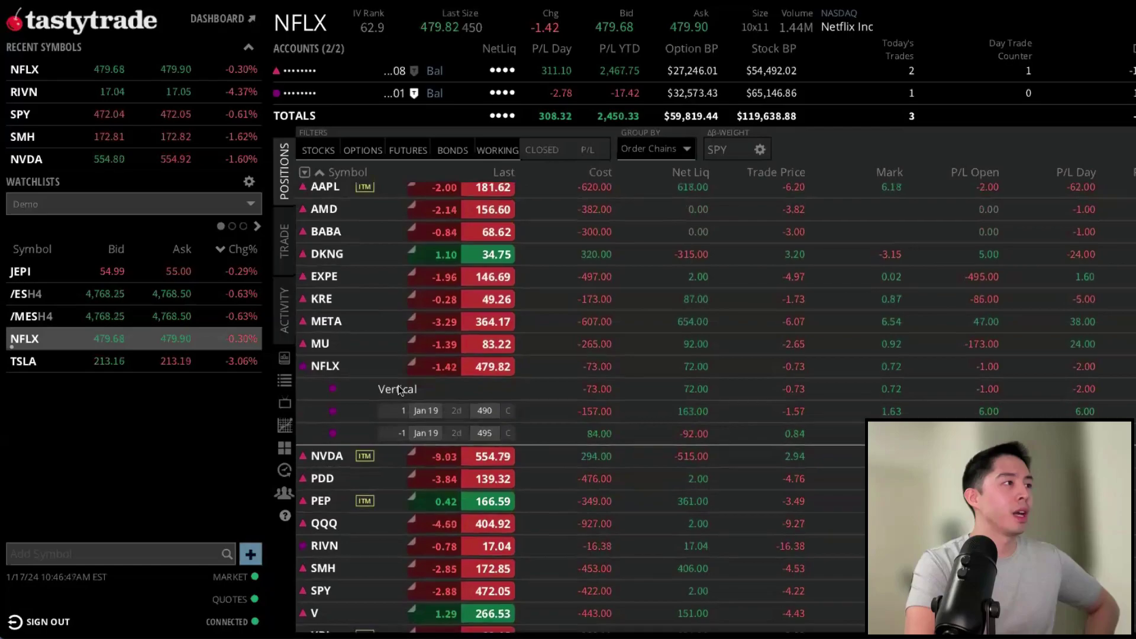
scroll(400, 385, down, 1)
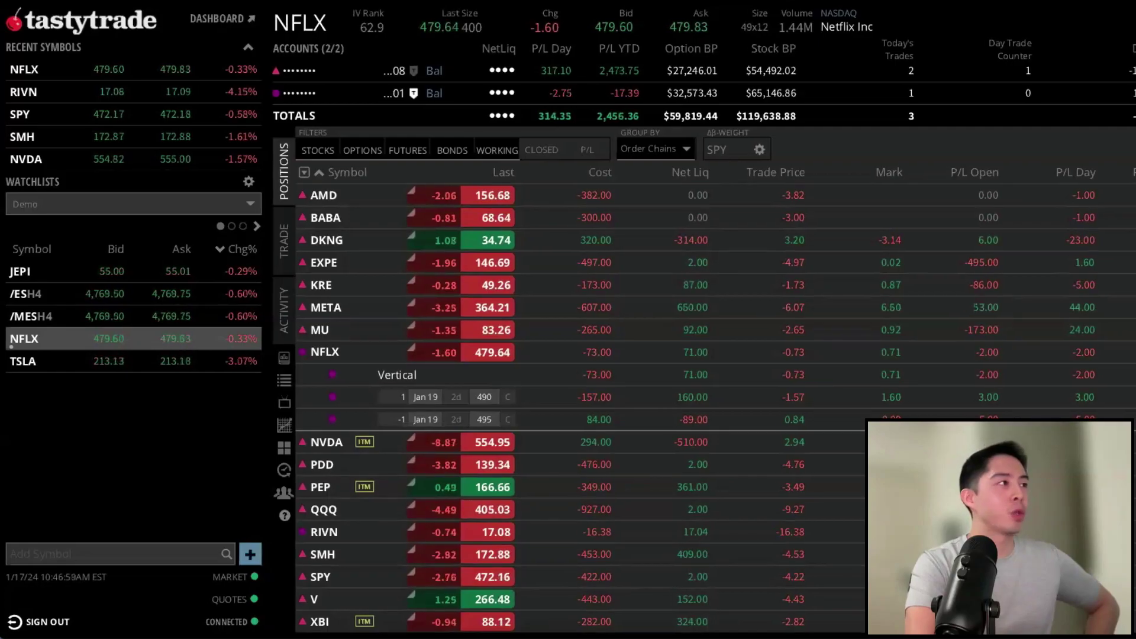
click(197, 241)
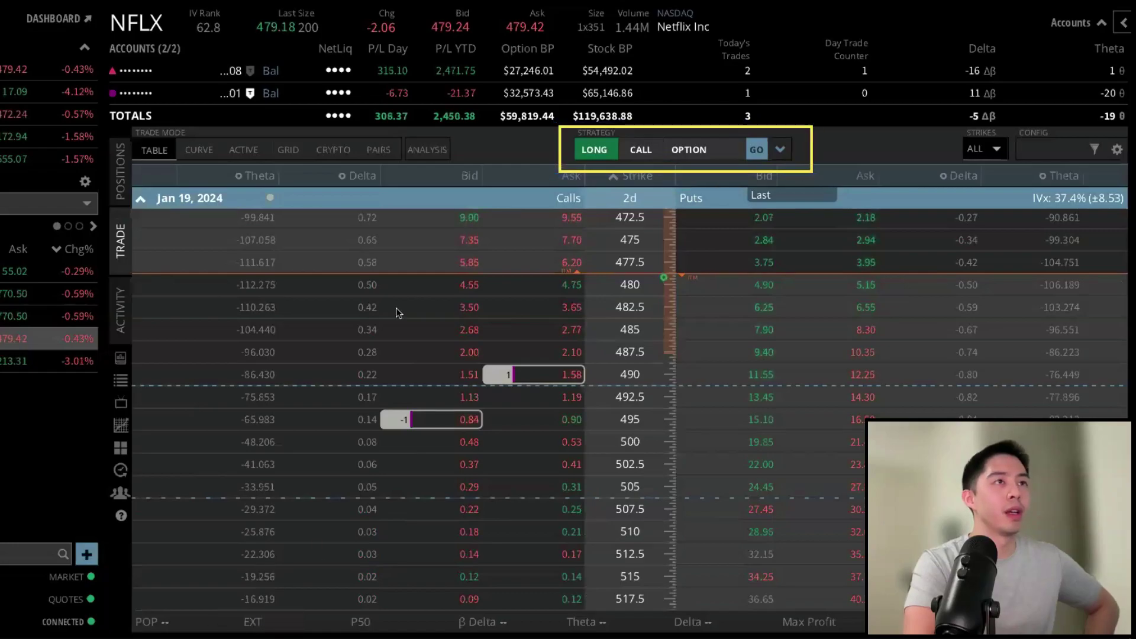
Step: Choose Vertical as LONG CALL in the Strategy menu: buy 482.5 call, sell 485 call
click(781, 150)
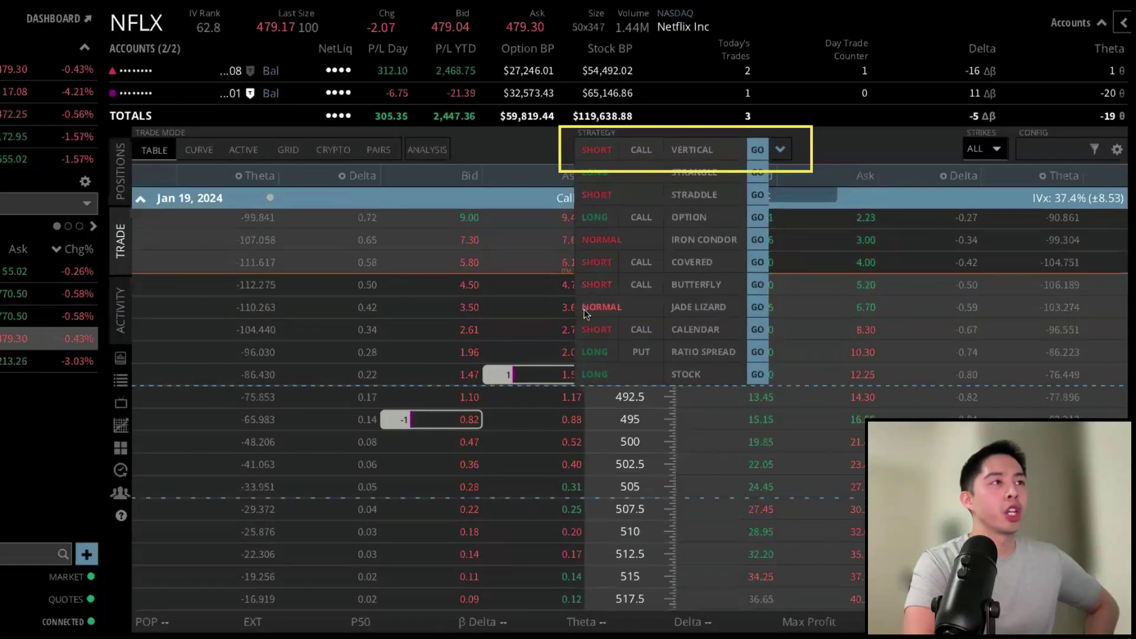
click(599, 218)
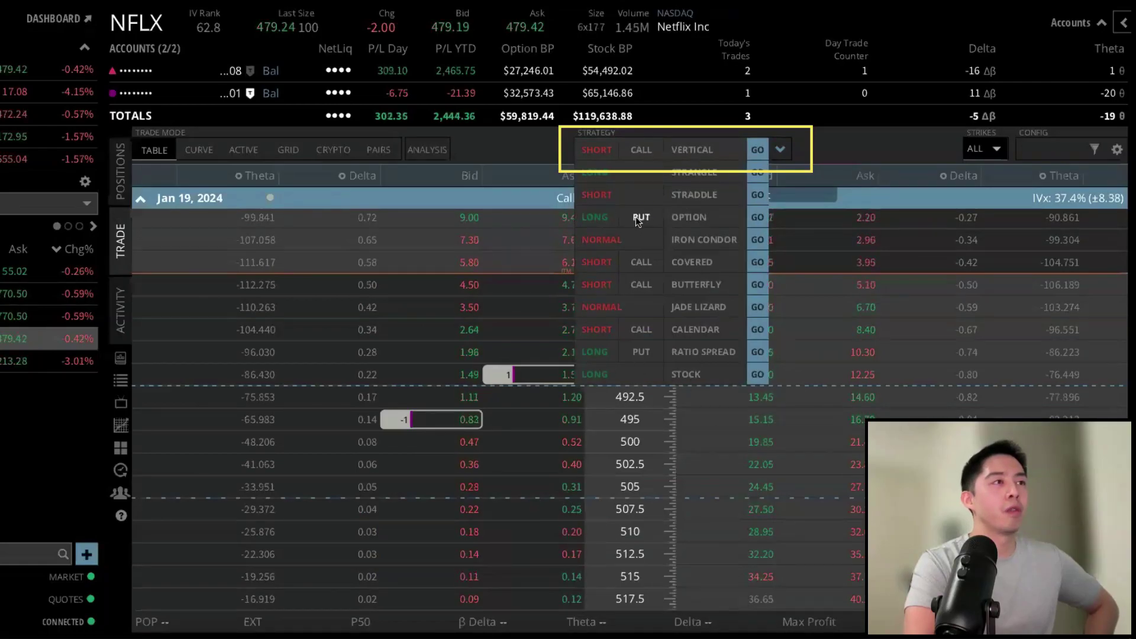
click(641, 218)
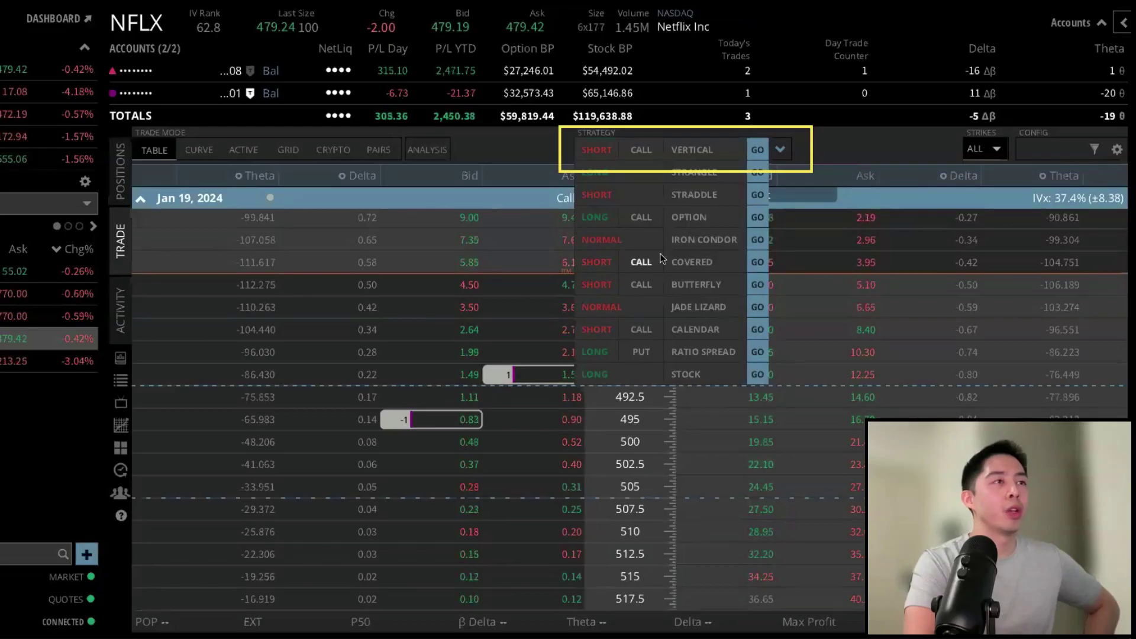
click(595, 150)
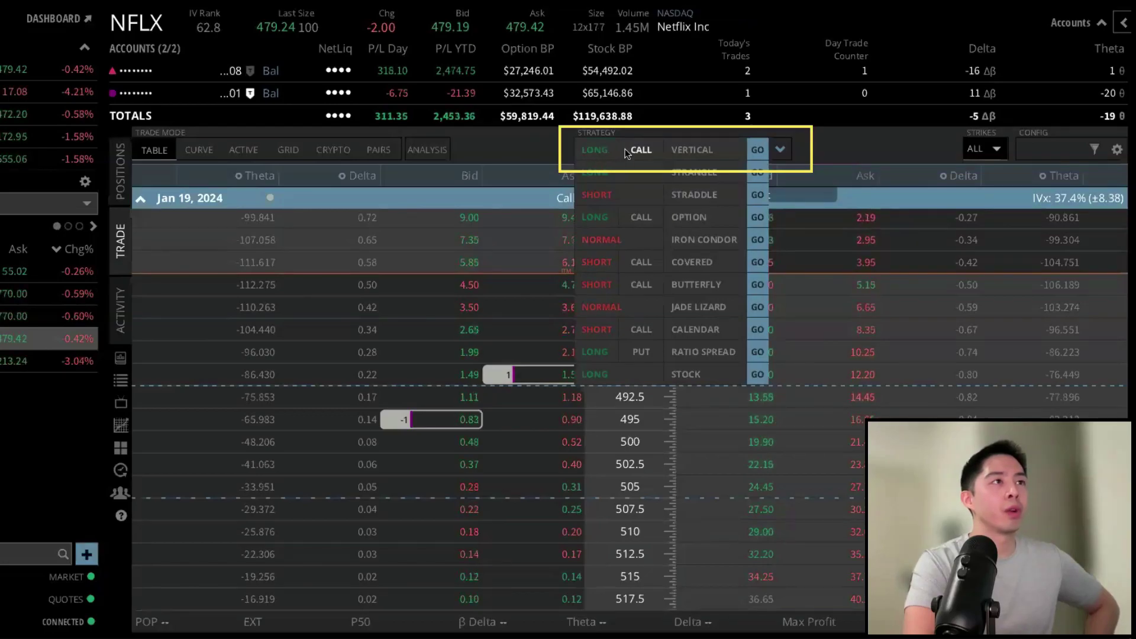
click(757, 150)
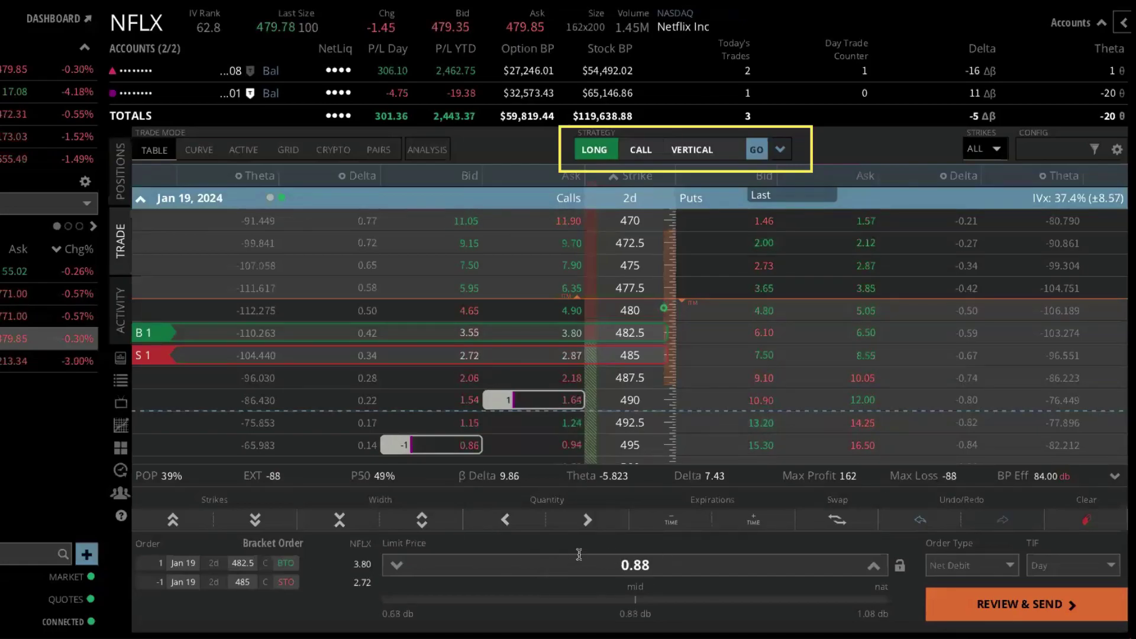
Step: Resize the NFLX 482.5/485 call vertical to 50 contracts per leg, a 0.89 net debit
click(577, 525)
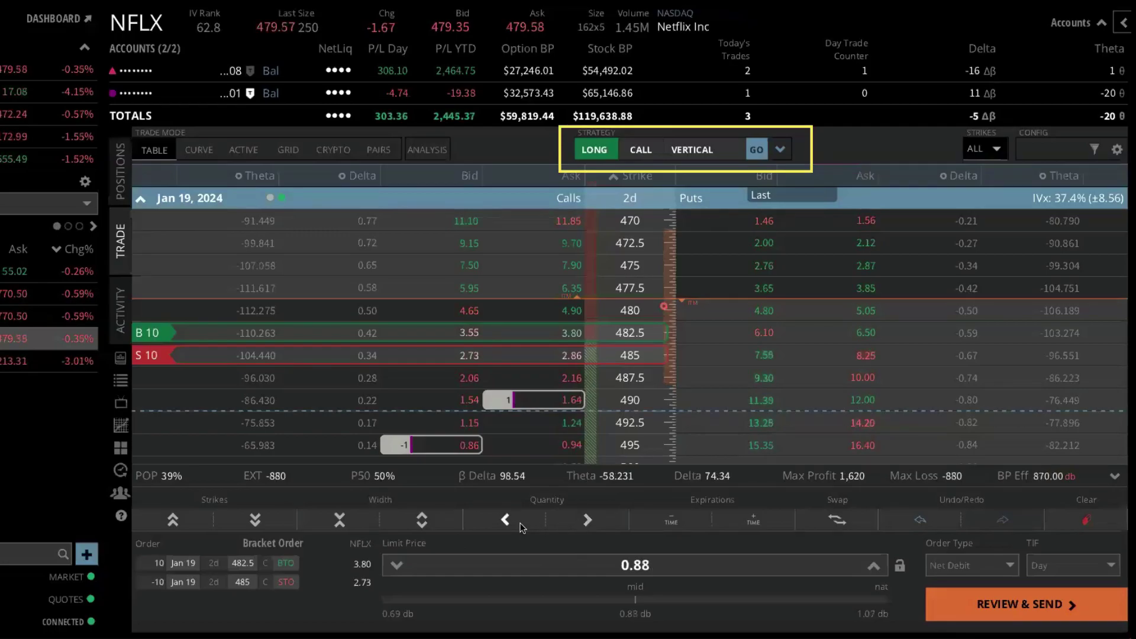
click(584, 522)
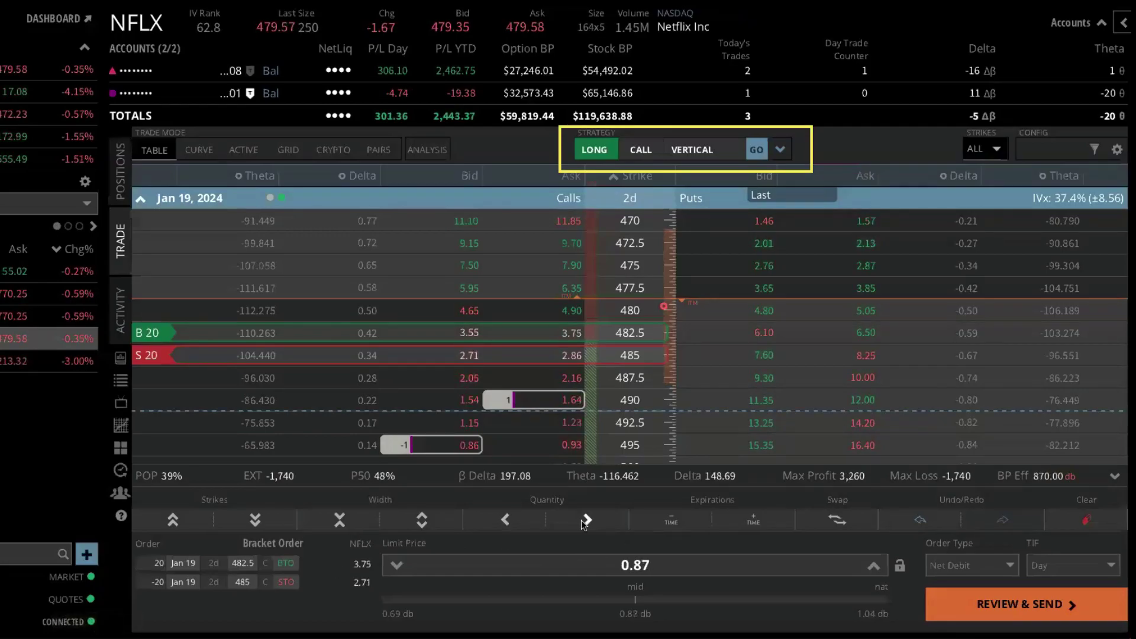
click(507, 520)
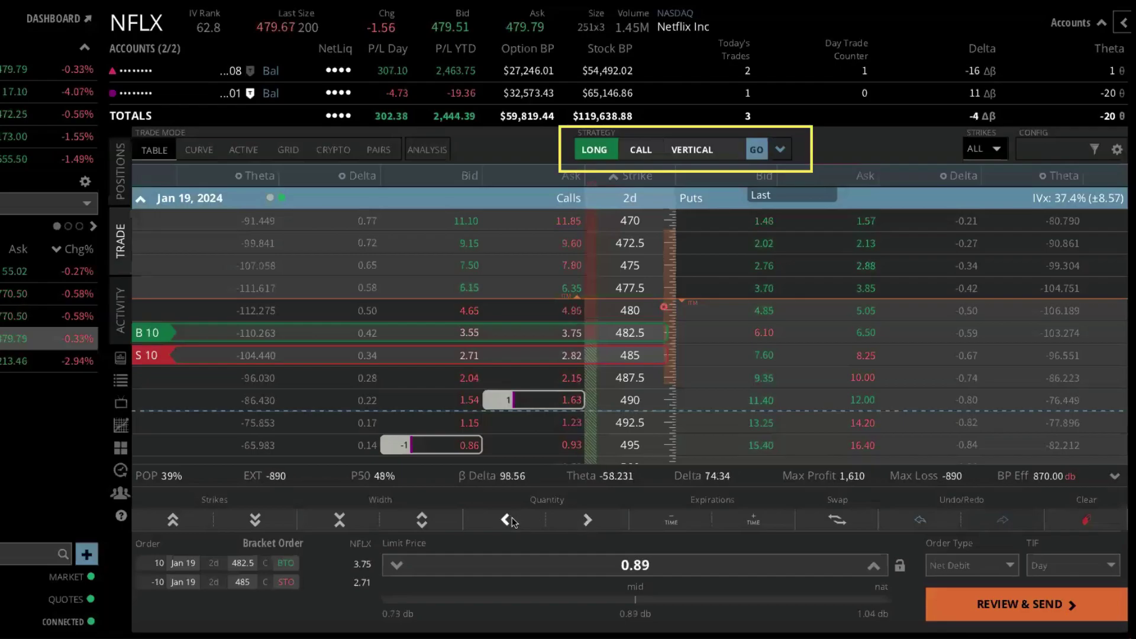
click(176, 565)
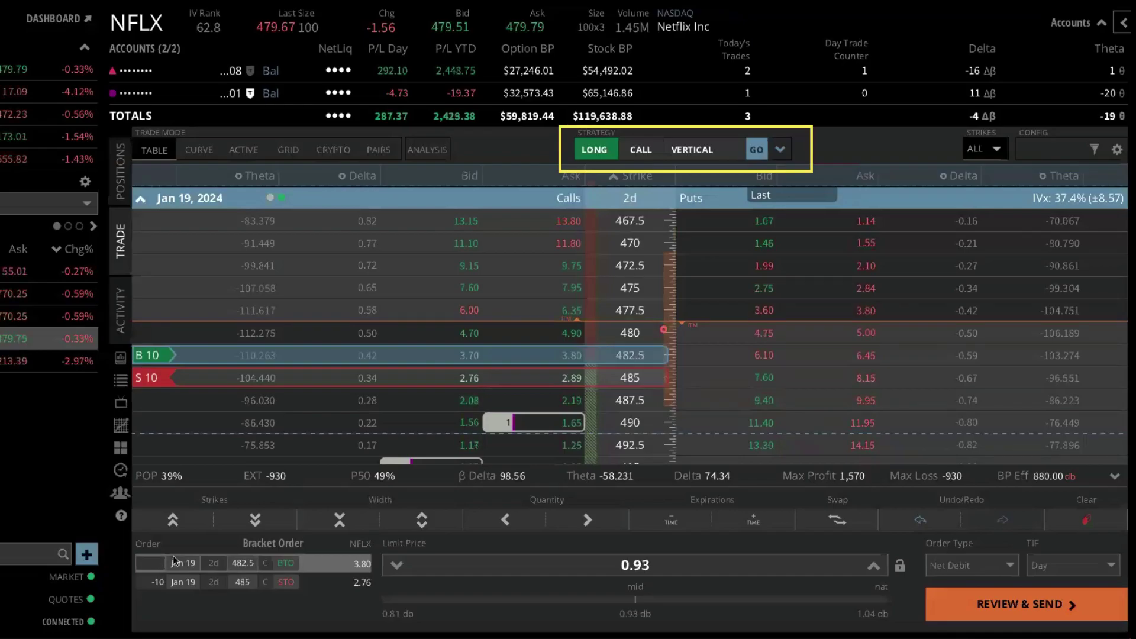
key(Return)
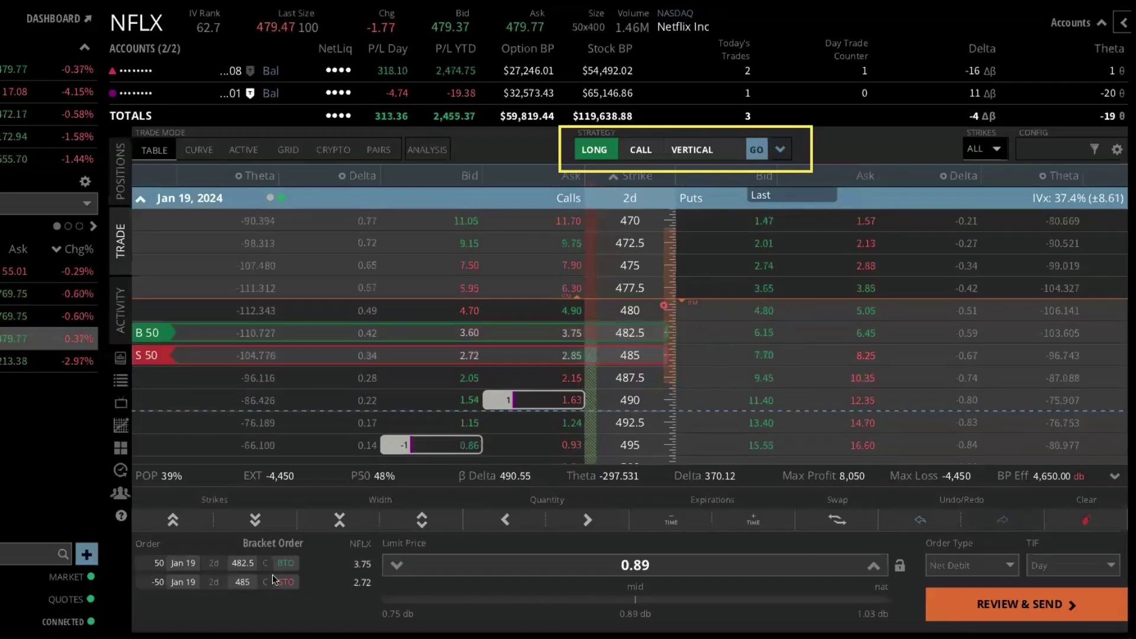
Step: Widen the vertical to 477.5/490, then step the strikes to 475/490
click(422, 520)
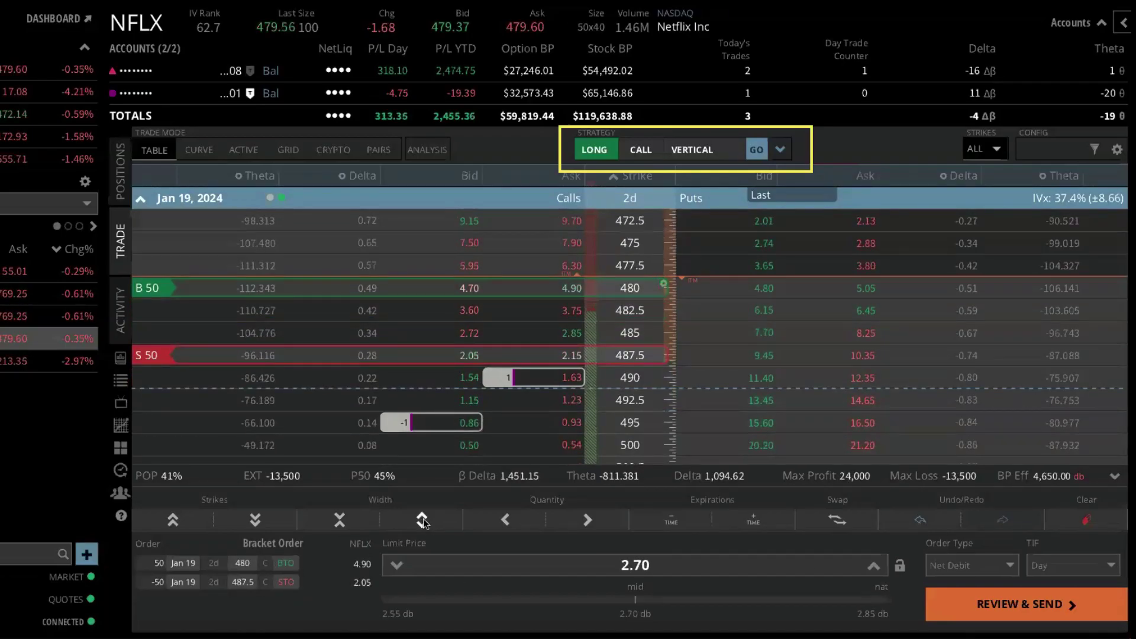
click(423, 518)
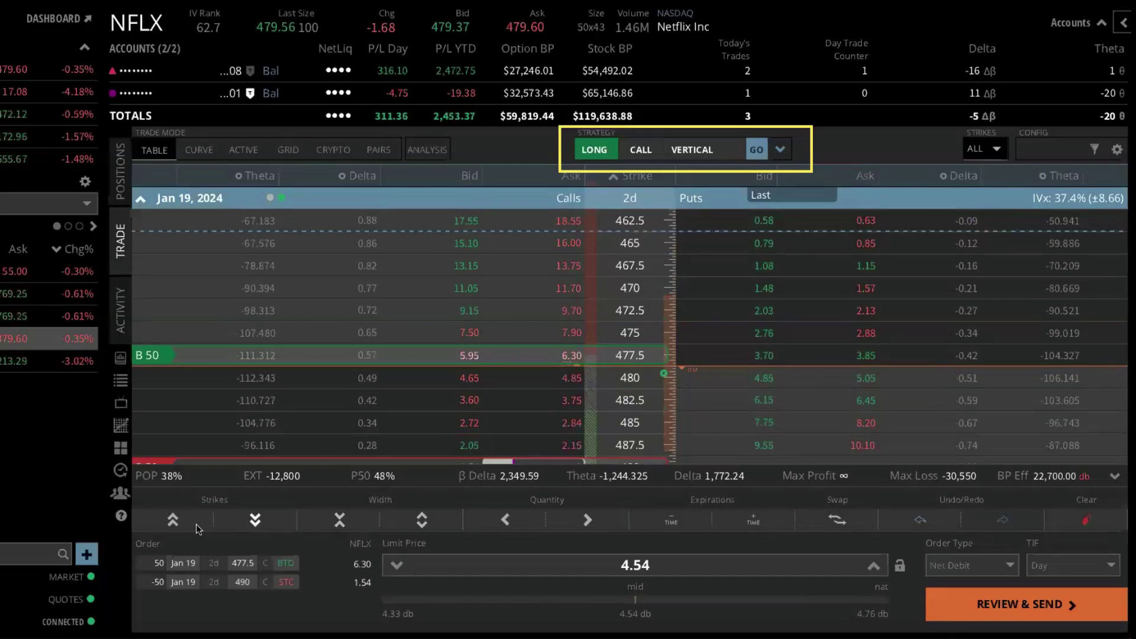
click(172, 520)
click(172, 520)
click(172, 520)
click(172, 520)
click(172, 520)
click(250, 523)
click(250, 523)
click(250, 523)
click(250, 523)
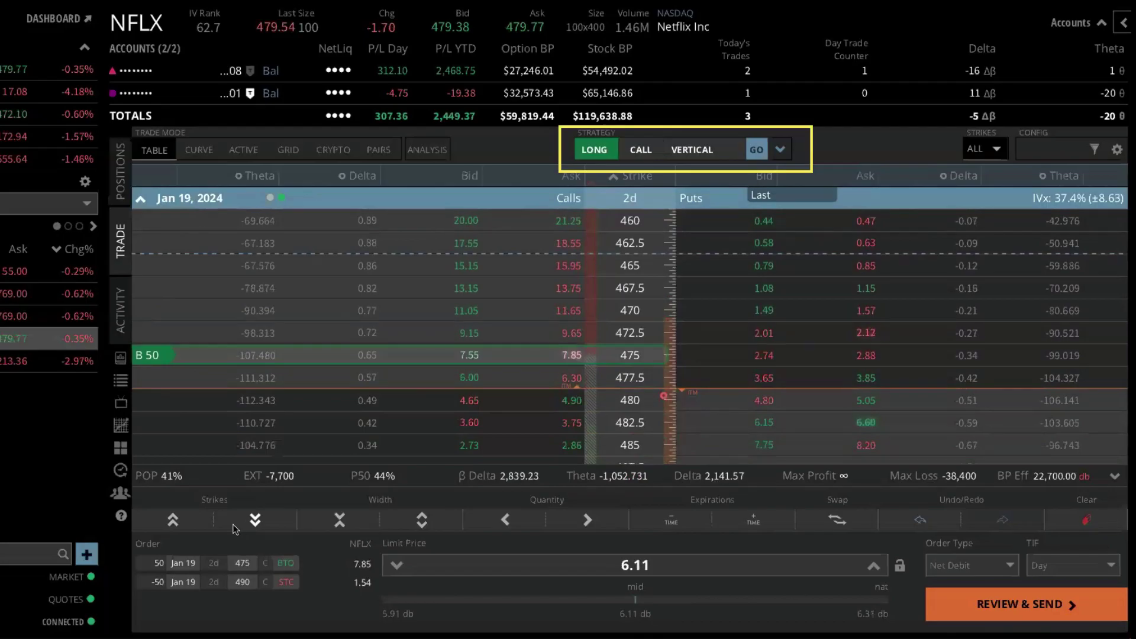
Step: Move the buy leg to the 467.5 call, keeping the 490 short call at an 11.58 debit
click(172, 520)
click(173, 521)
click(172, 520)
click(172, 520)
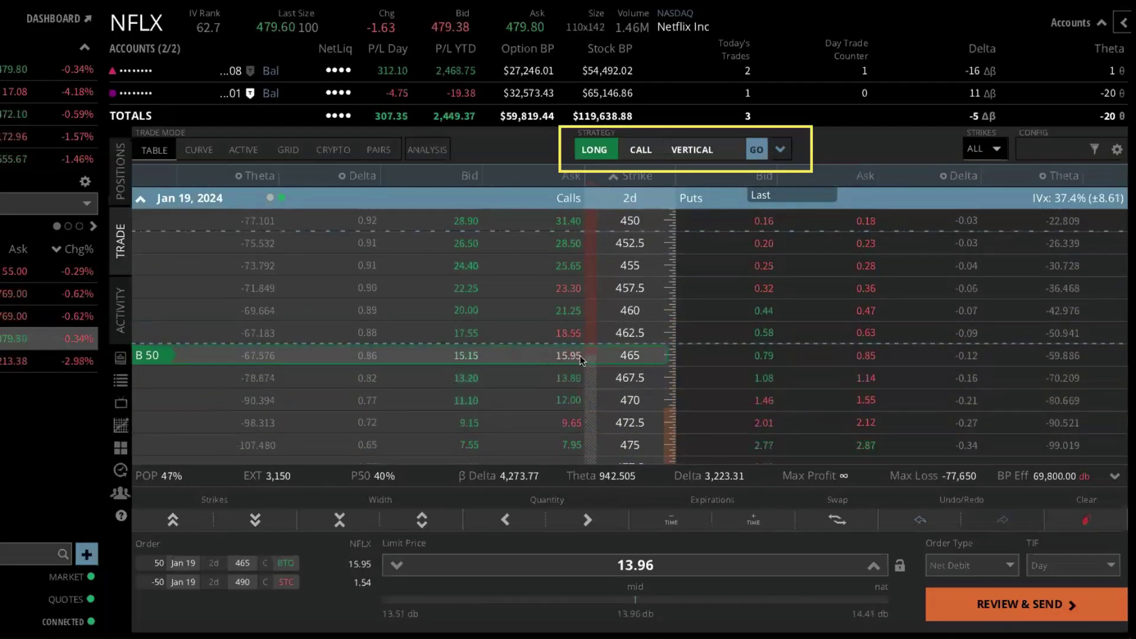
drag(531, 357, 513, 379)
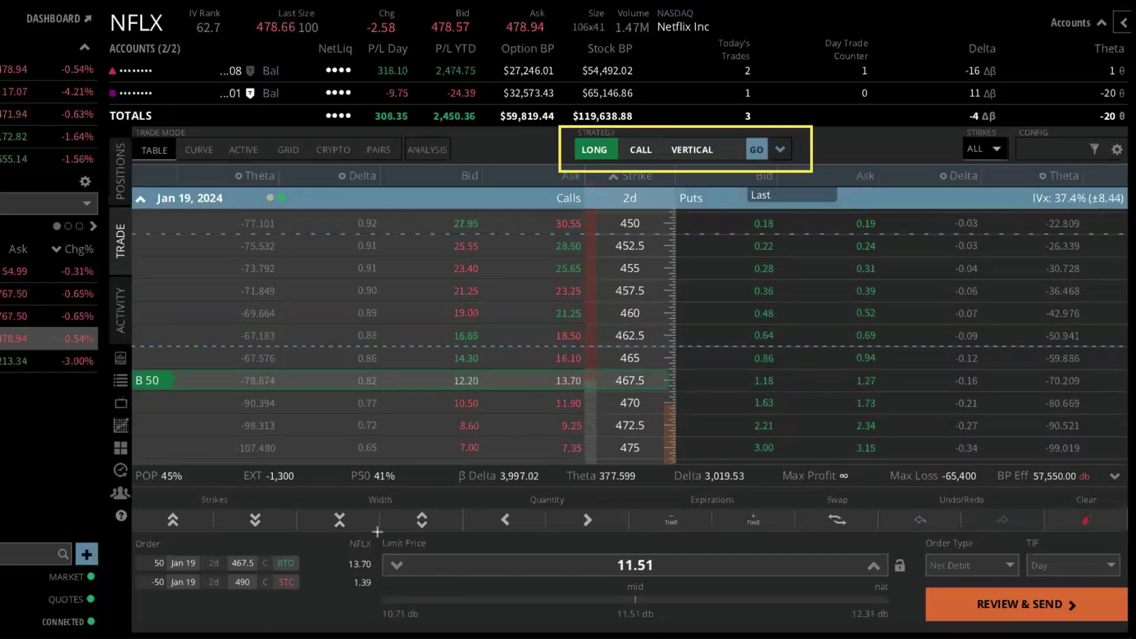
mouse_move(134, 464)
mouse_down()
mouse_move(151, 485)
mouse_move(622, 502)
mouse_move(1126, 498)
mouse_up()
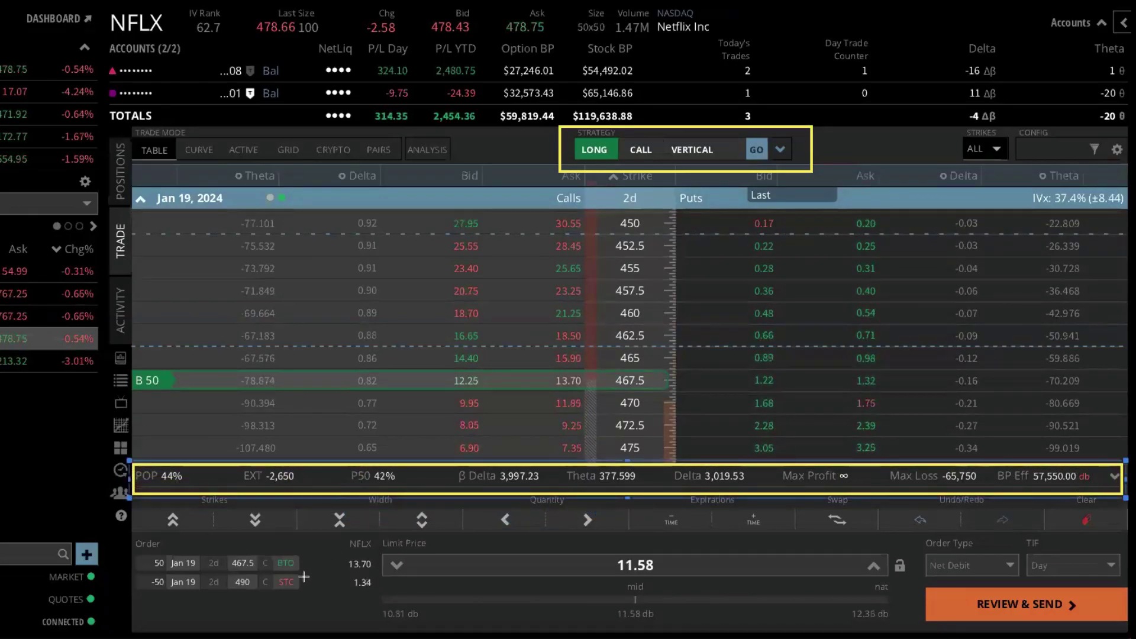
Step: Clear the pending 50-lot 467.5/490 vertical from the NFLX chain
key(Escape)
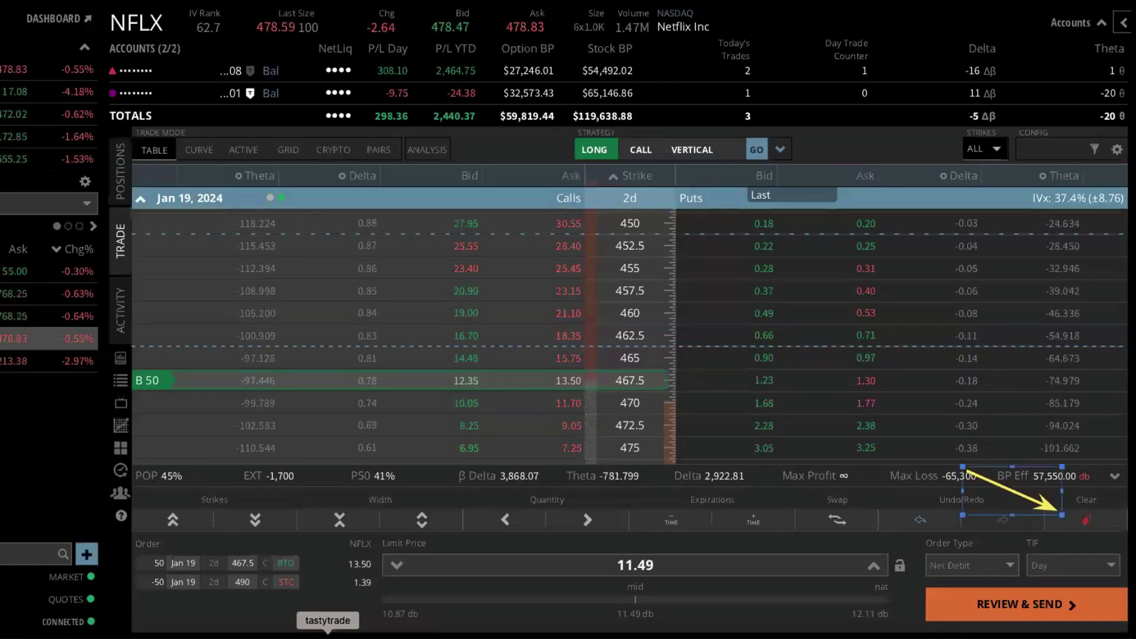
click(1086, 519)
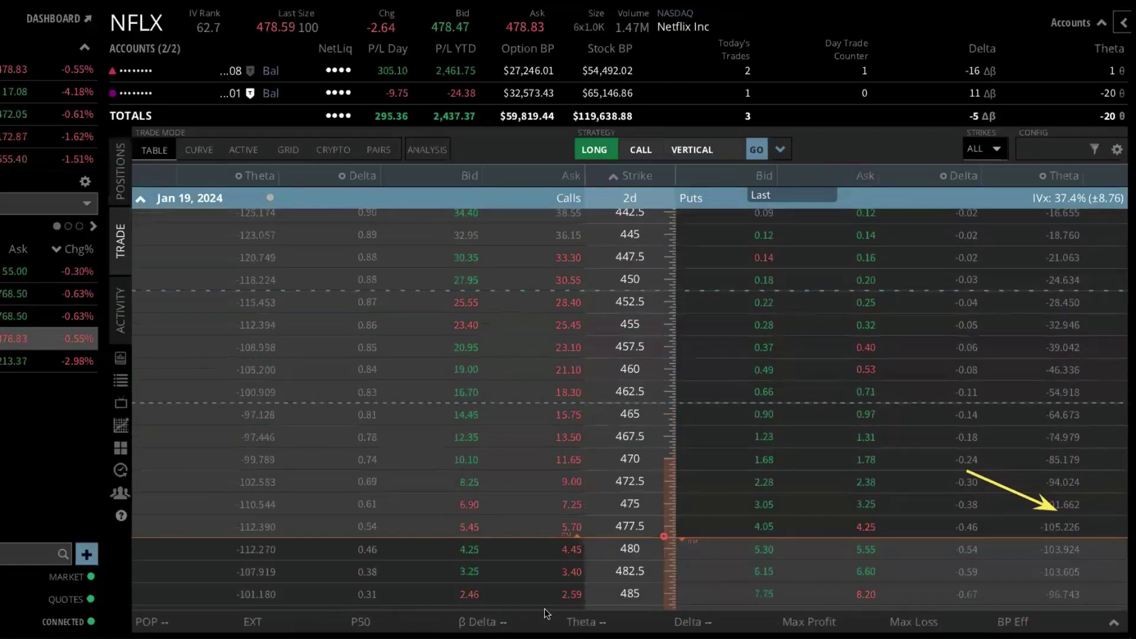